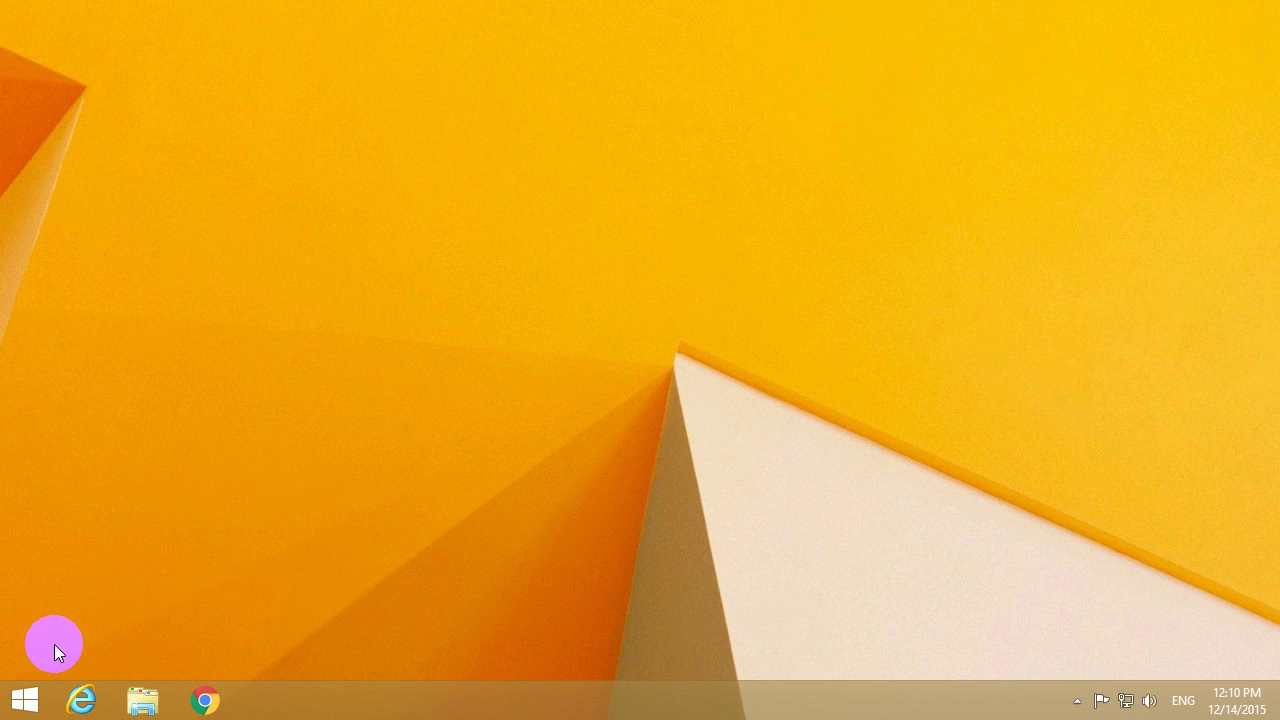
Step: Launch Adobe Premiere Pro CC 2015 from its Start tile and decline deleting the broken shortcut
left_click(24, 700)
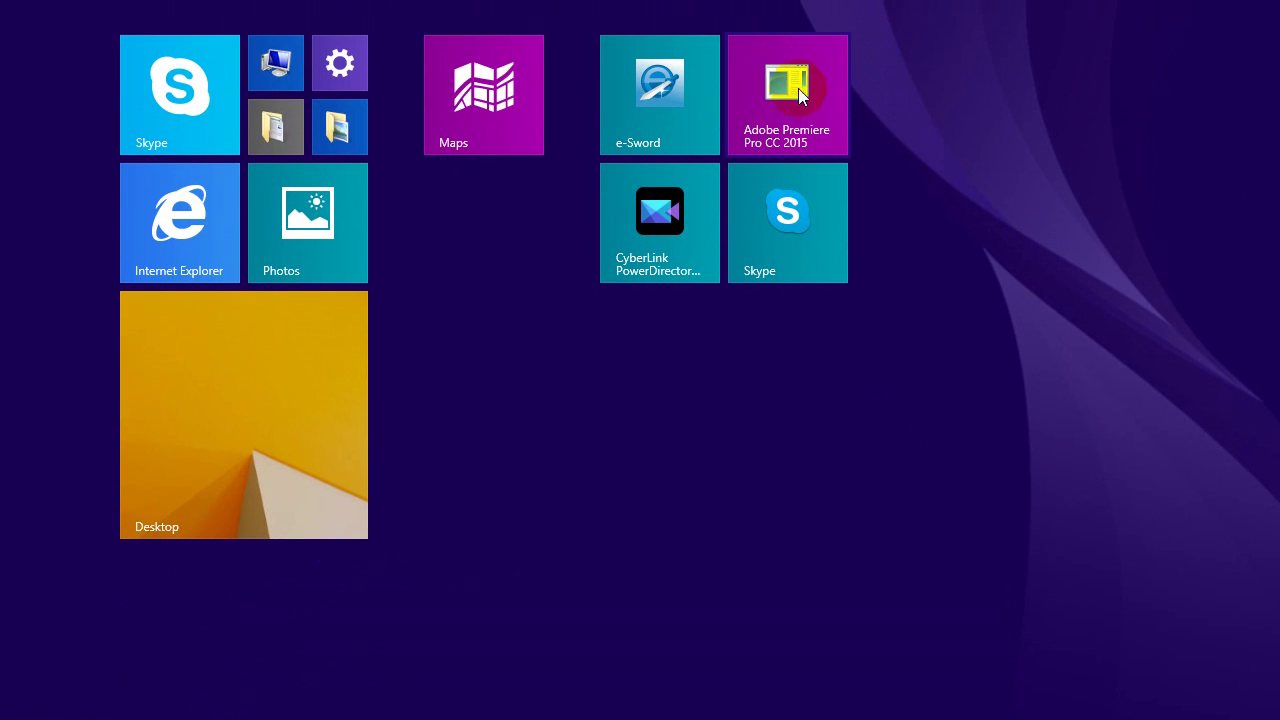
left_click(794, 134)
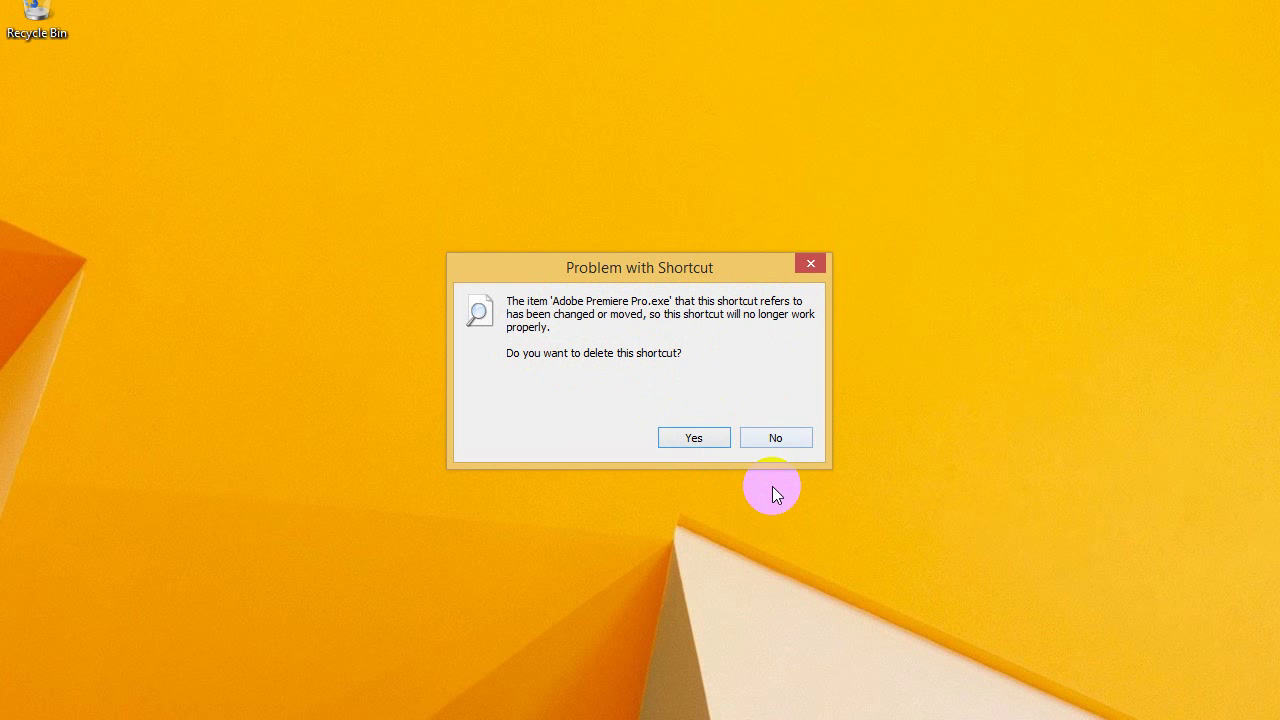
left_click(777, 438)
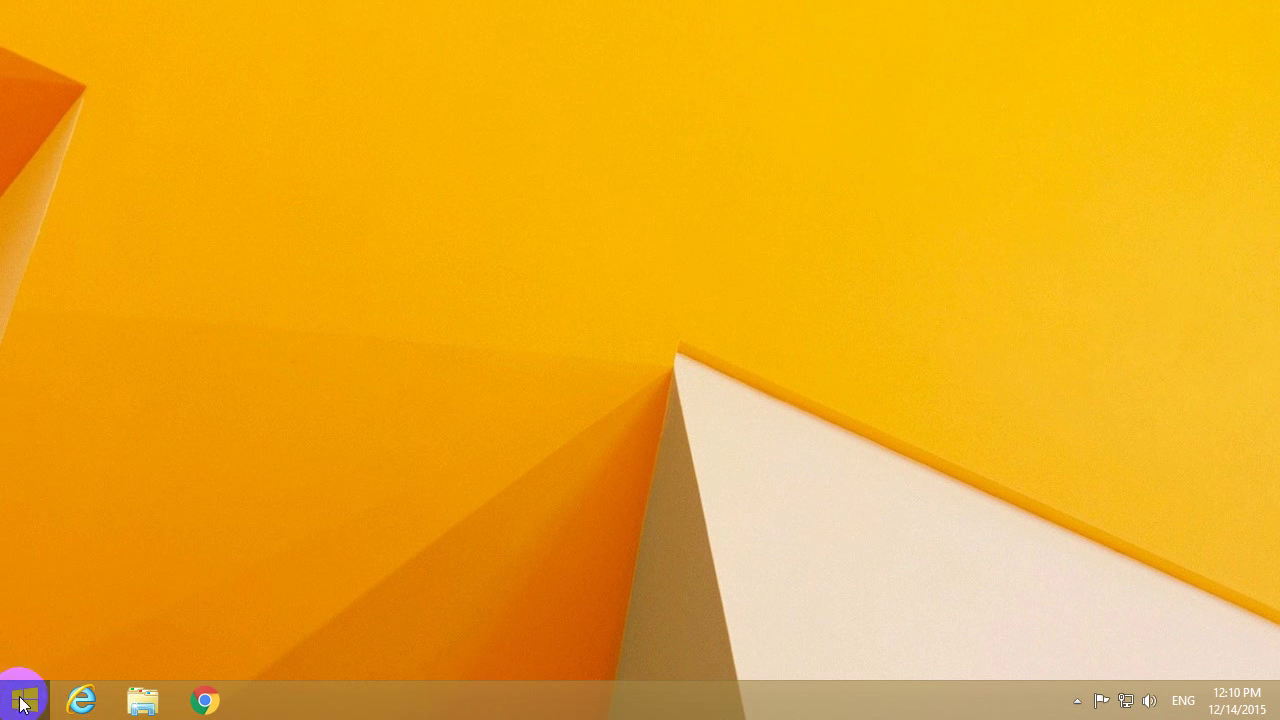
left_click(20, 698)
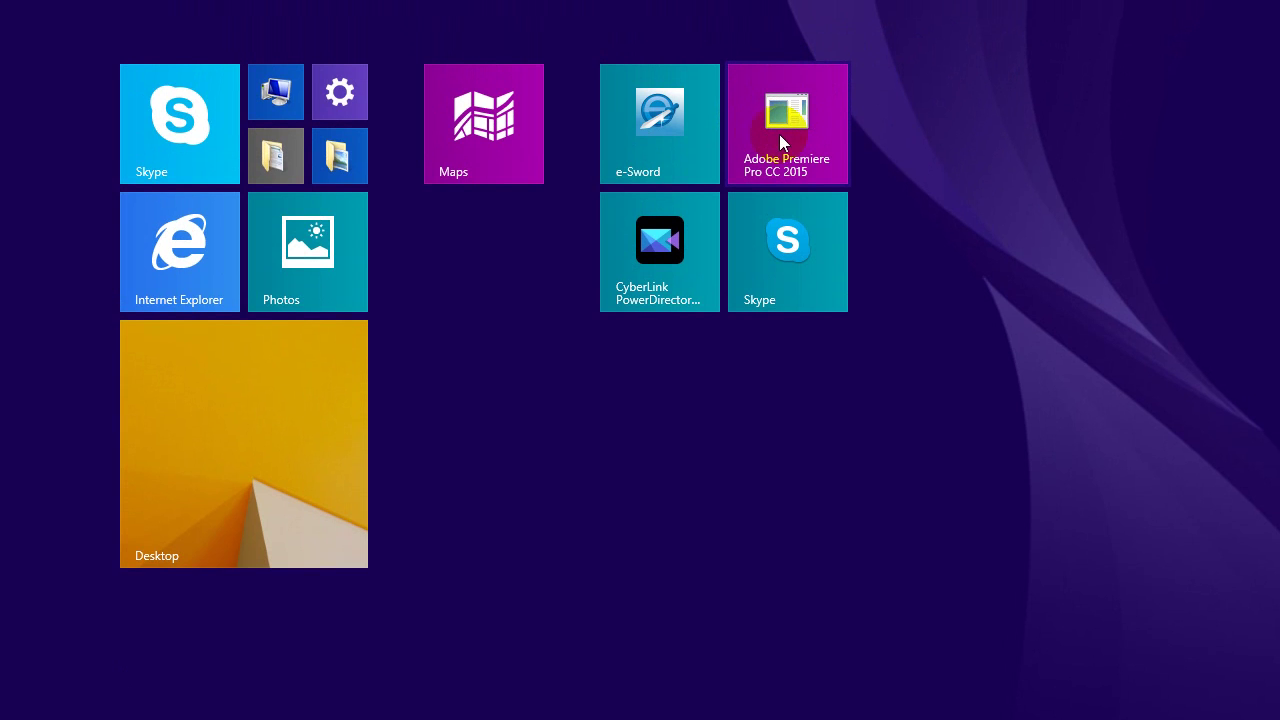
Step: Open the Premiere tile's file location, the Start Menu Programs folder, in File Explorer
right_click(788, 125)
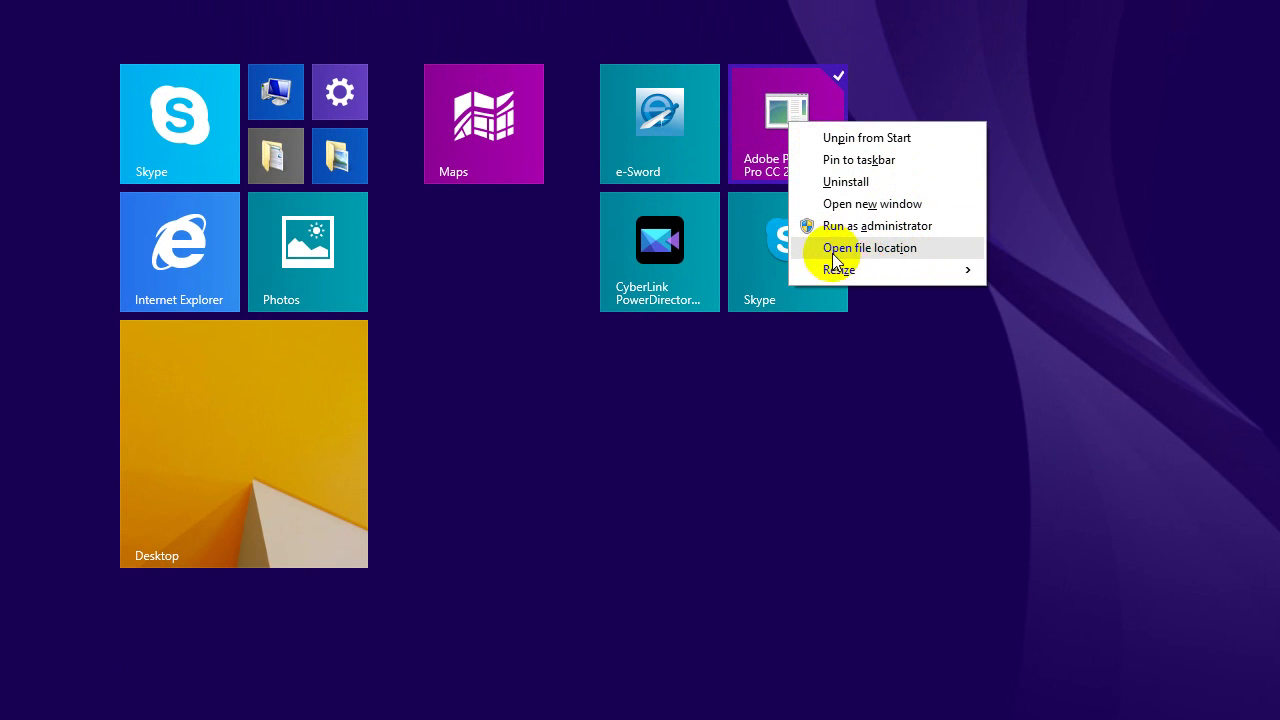
left_click(880, 250)
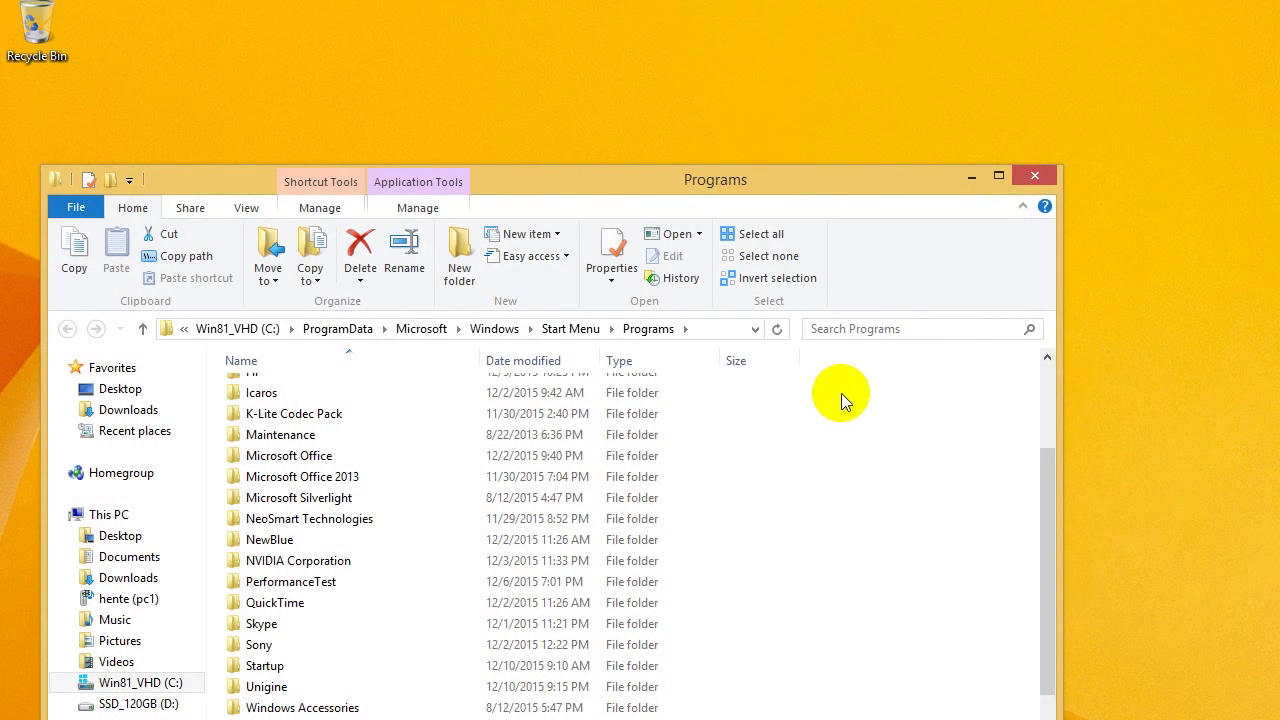
left_click_drag(757, 180, 782, 36)
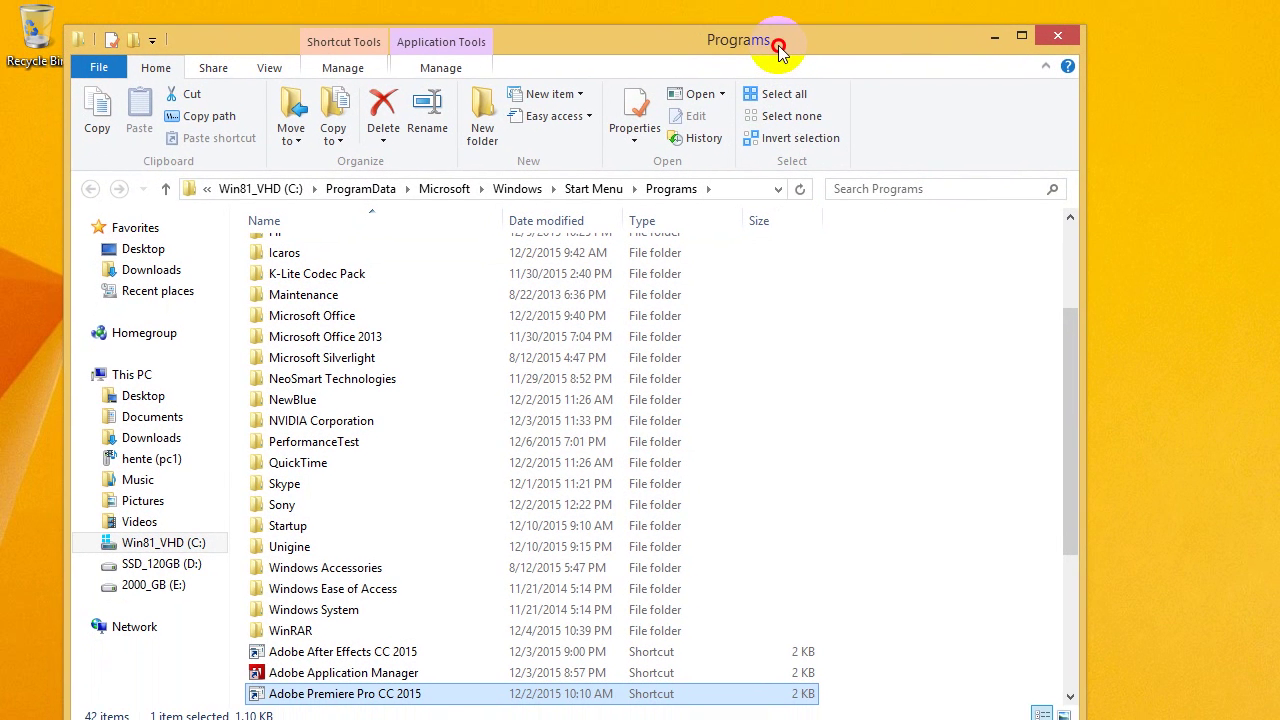
left_click(757, 184)
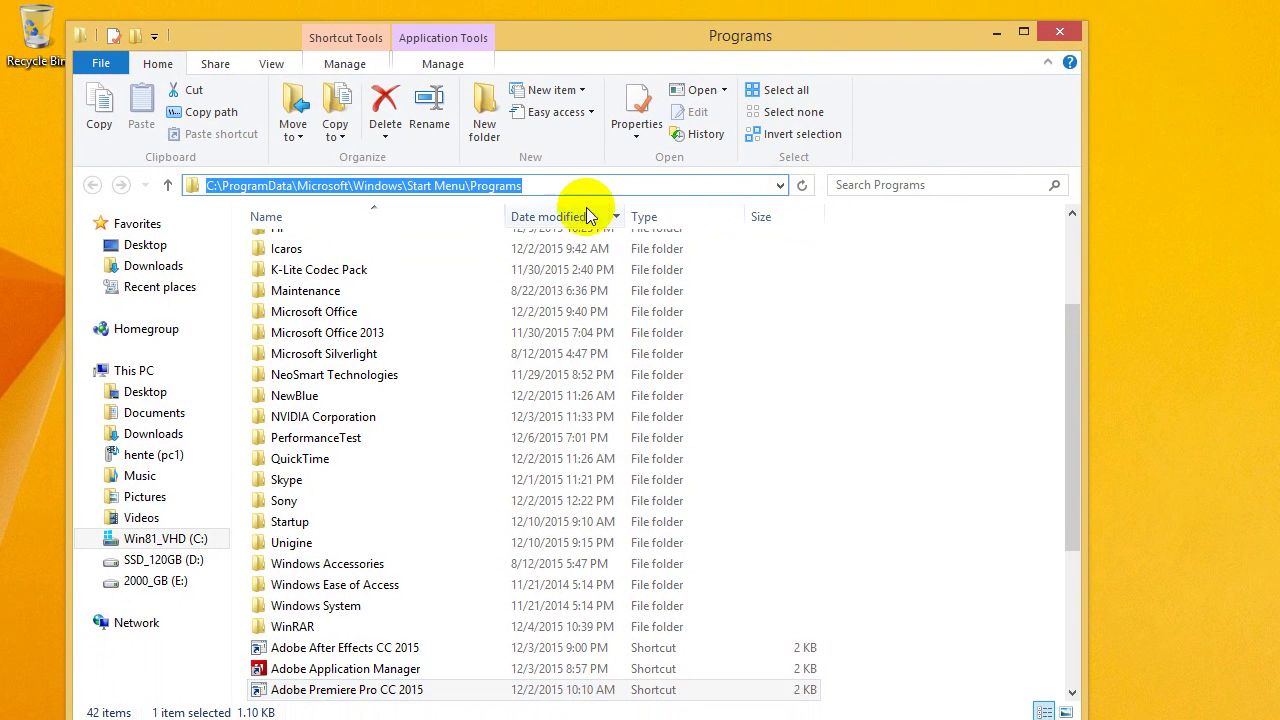
left_click(580, 188)
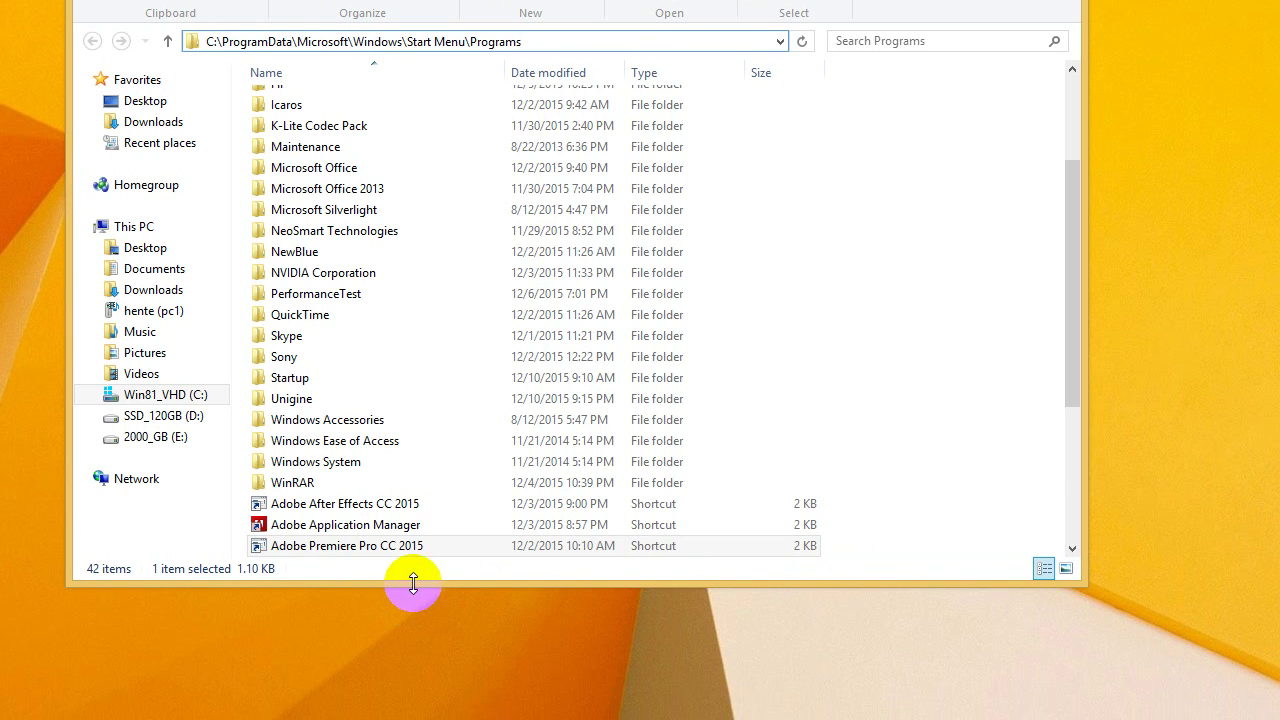
Step: Open the Adobe Premiere Pro CC 2015 shortcut and again keep it when warned it's broken
left_click_drag(1071, 368, 1071, 414)
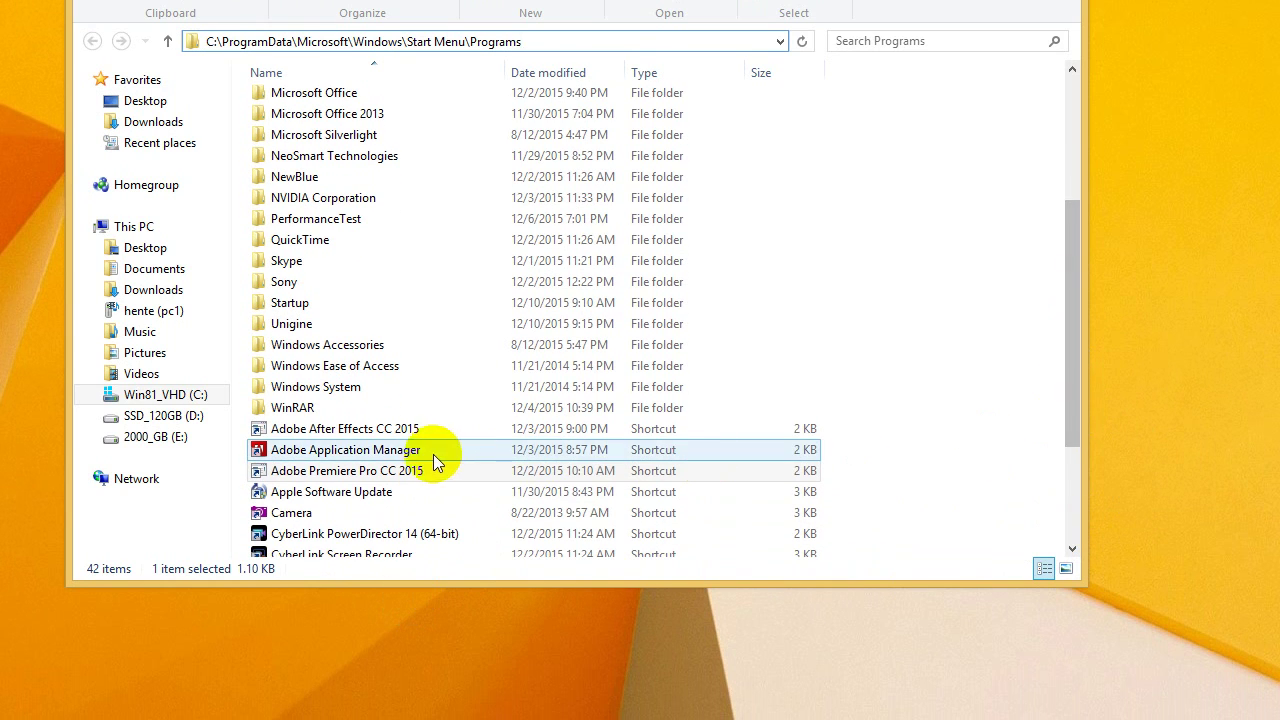
double_click(392, 470)
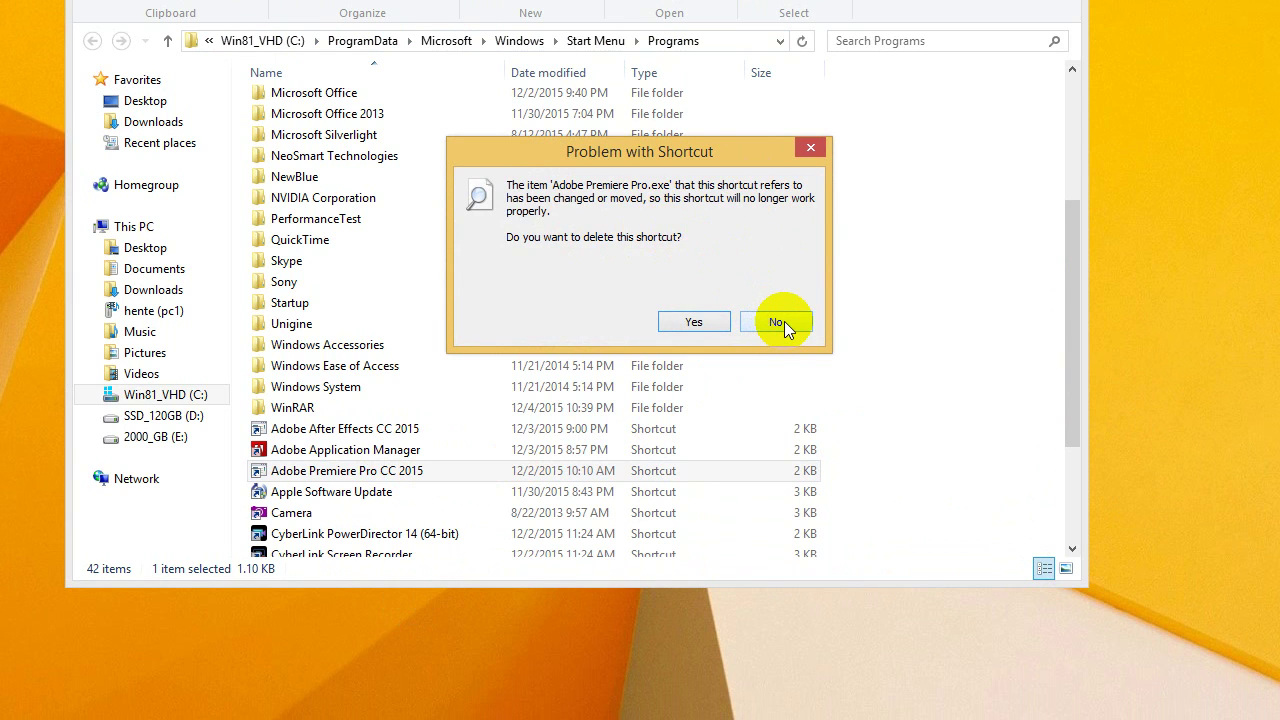
left_click(784, 321)
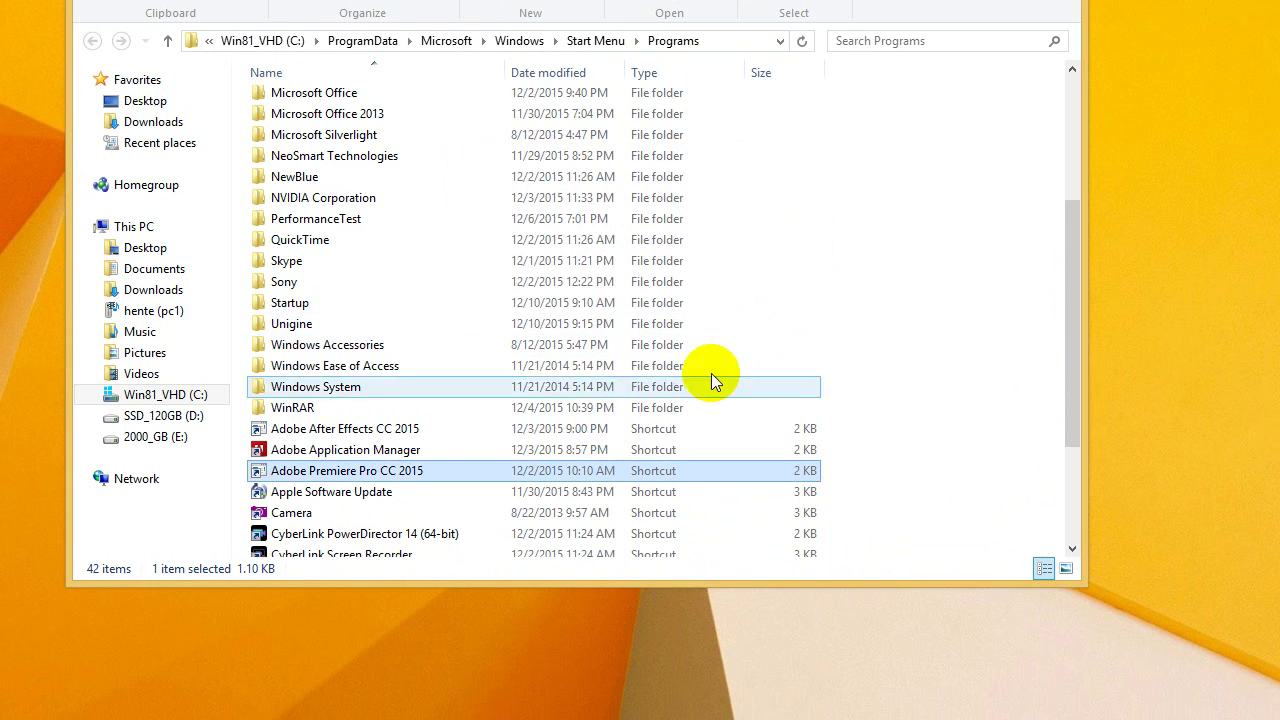
Step: Open the Premiere shortcut's Properties and place the caret in its Target path
right_click(397, 476)
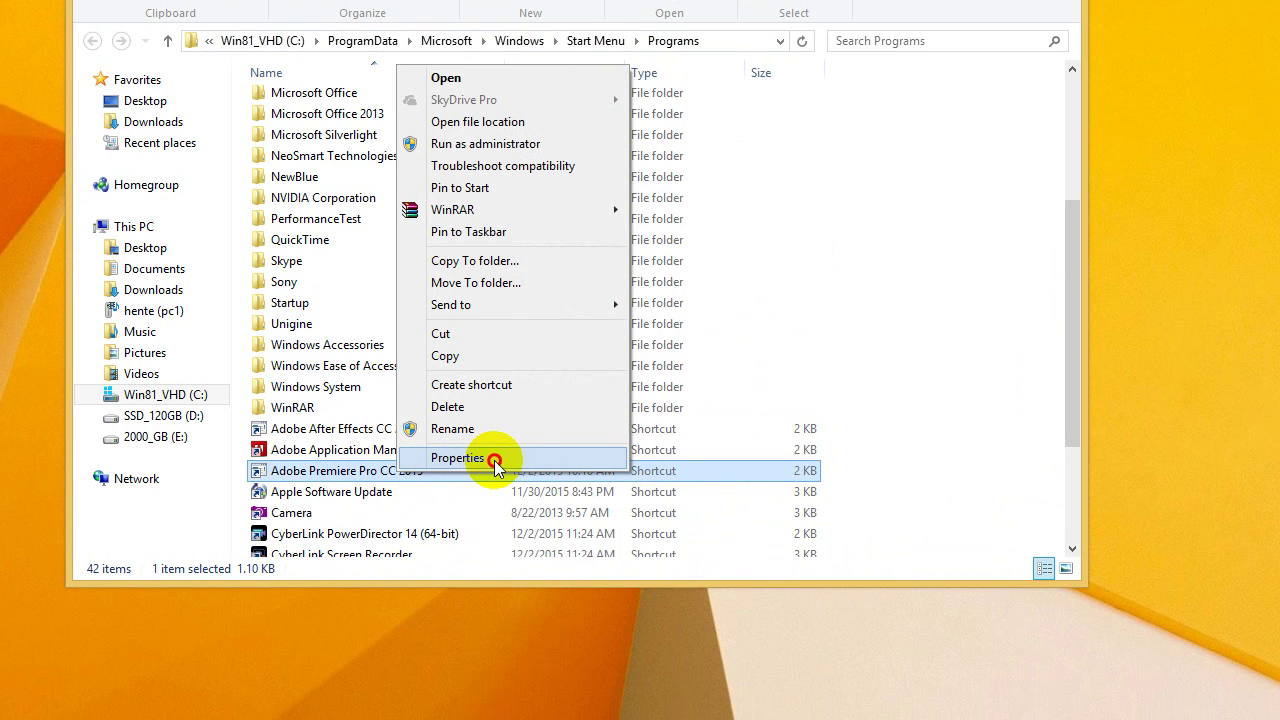
left_click(494, 460)
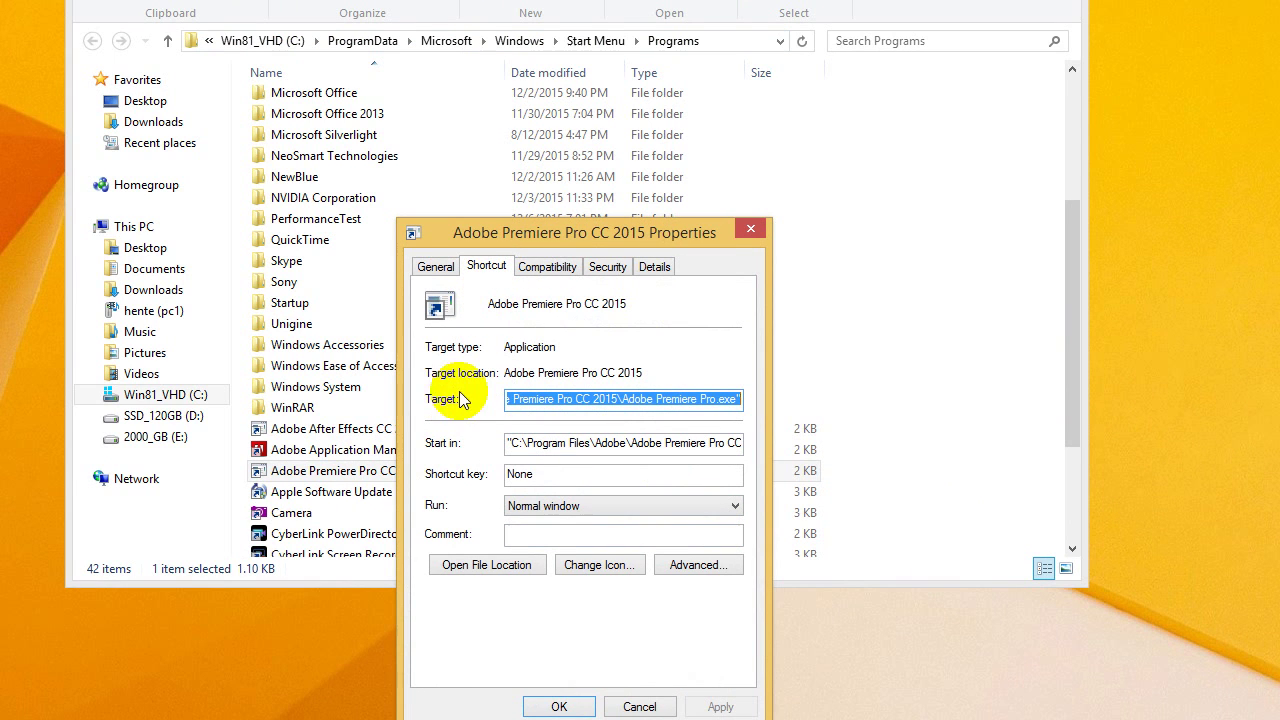
left_click(569, 403)
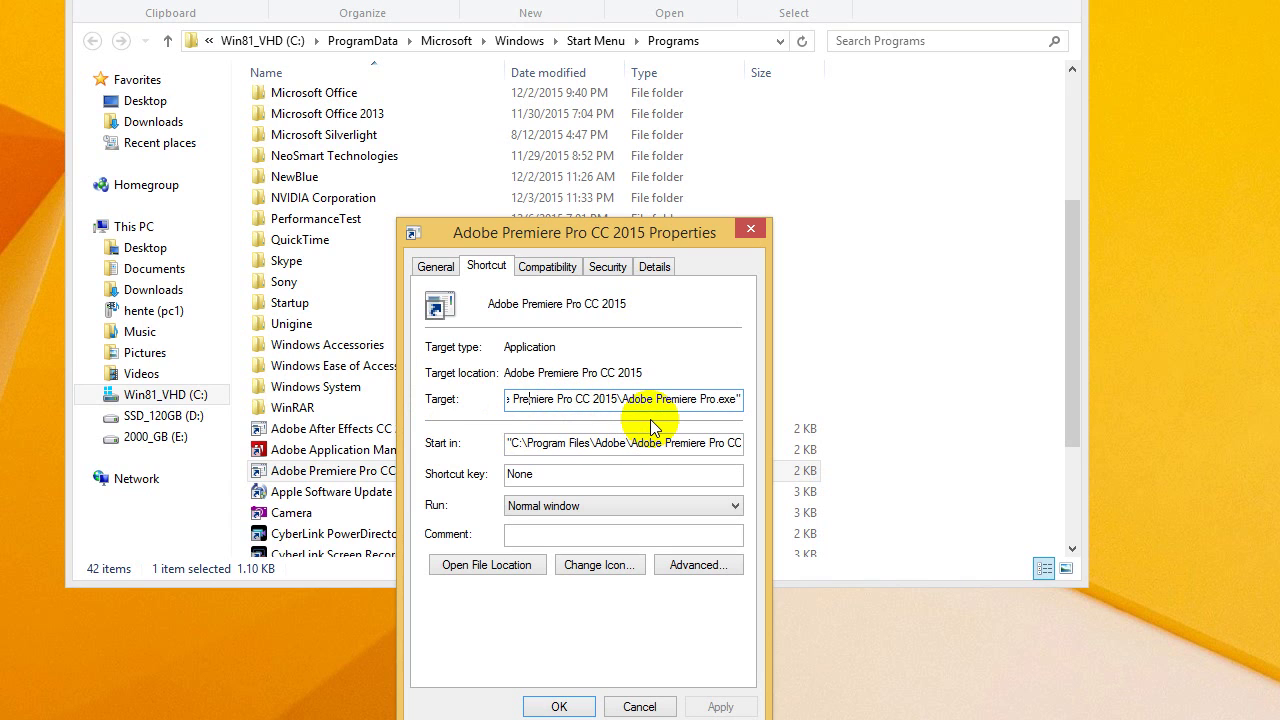
Step: Select 'Adobe Premiere Pro.exe' at the end of the Target path and copy it
key("Left")
key("Left")
key("Left")
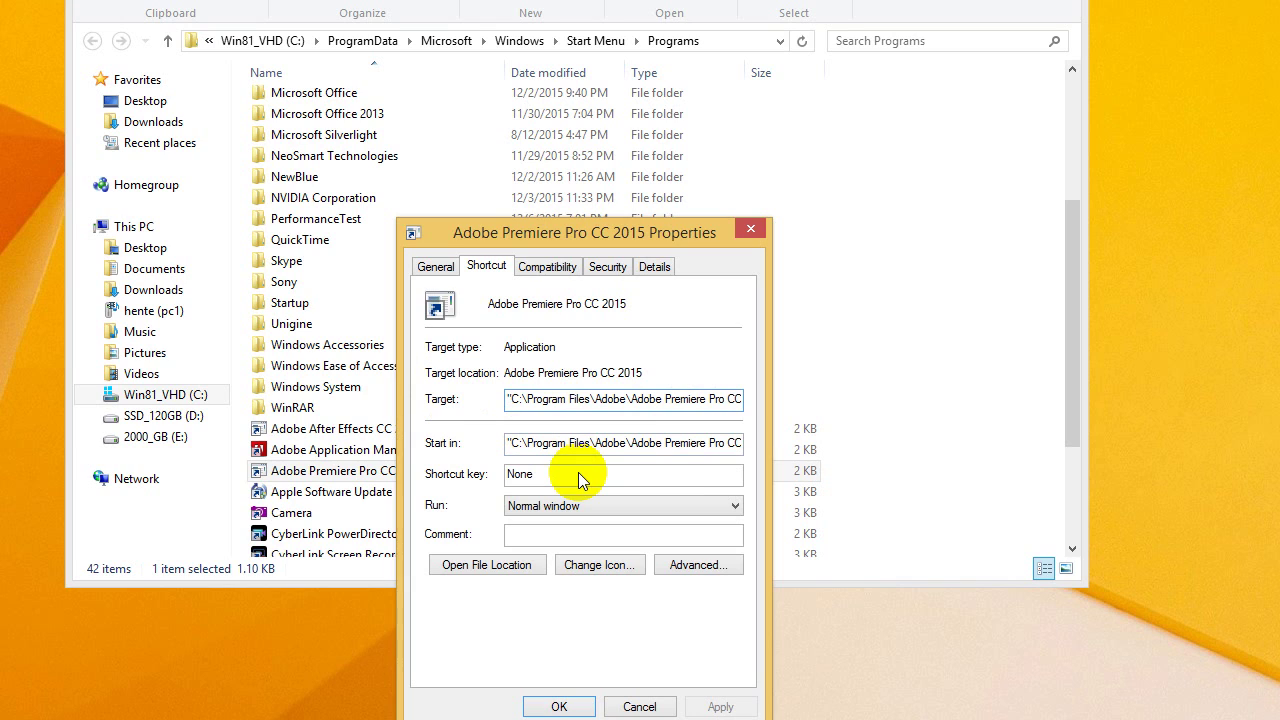
key("shift+Right")
key("shift+Right")
key("Right")
key("Right")
key("shift+Right")
key("shift+Right")
key("shift+Right")
key("shift+Right")
key("shift+Right")
key("shift+Right")
key("Right")
key("Right")
key("shift+Right")
key("shift+Right")
key("shift+Right")
key("shift+Right")
key("shift+Right")
key("Right")
key("Right")
key("shift+Right")
key("shift+Right")
key("shift+Right")
key("shift+Right")
key("shift+Right")
key("shift+Right")
key("shift+Right")
key("shift+Right")
key("shift+Right")
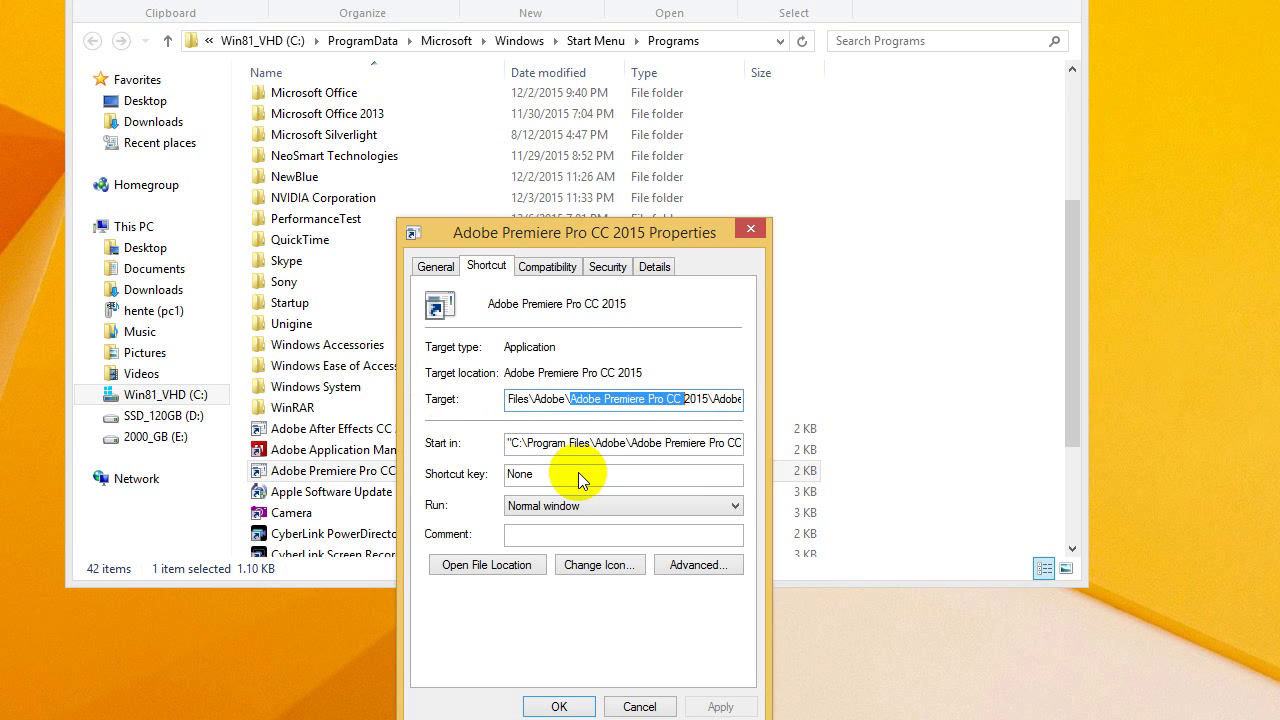
key("shift+Right")
key("shift+Right")
key("shift+Right")
key("shift+Right")
key("Right")
key("Right")
key("shift+Right")
key("shift+Right")
key("shift+Right")
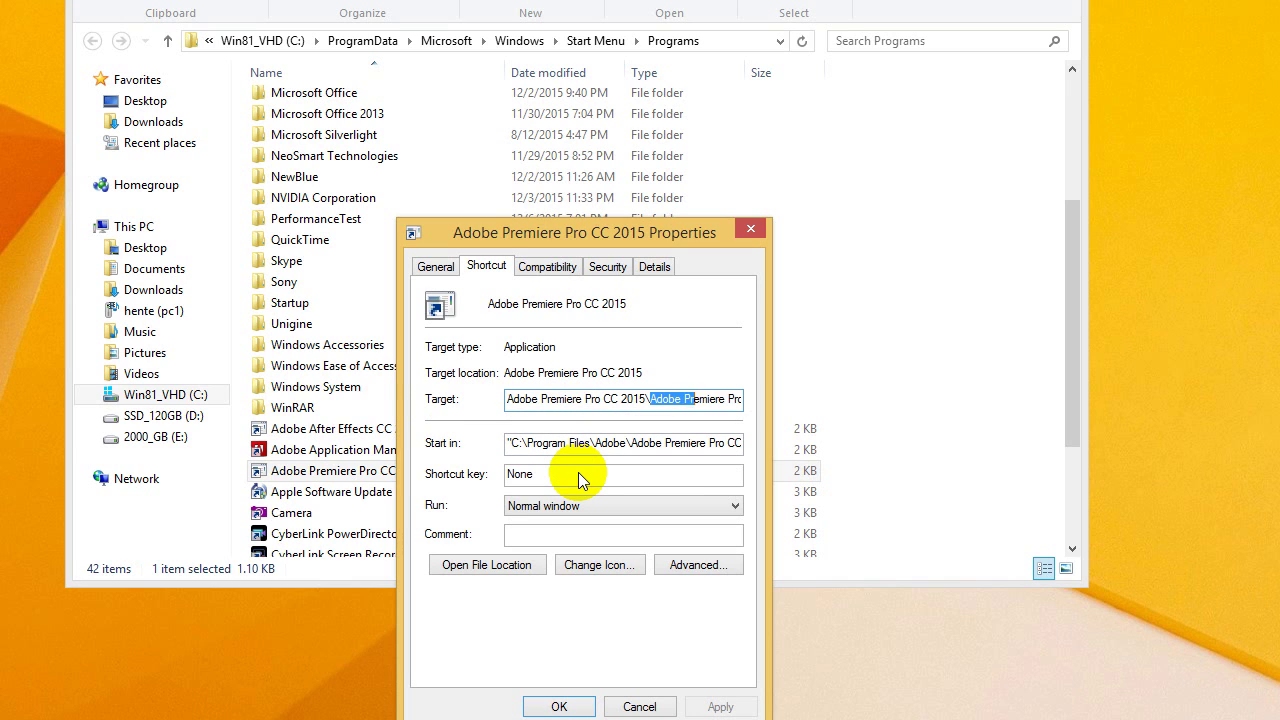
key("shift+Right")
key("shift+Right")
key("shift+Right")
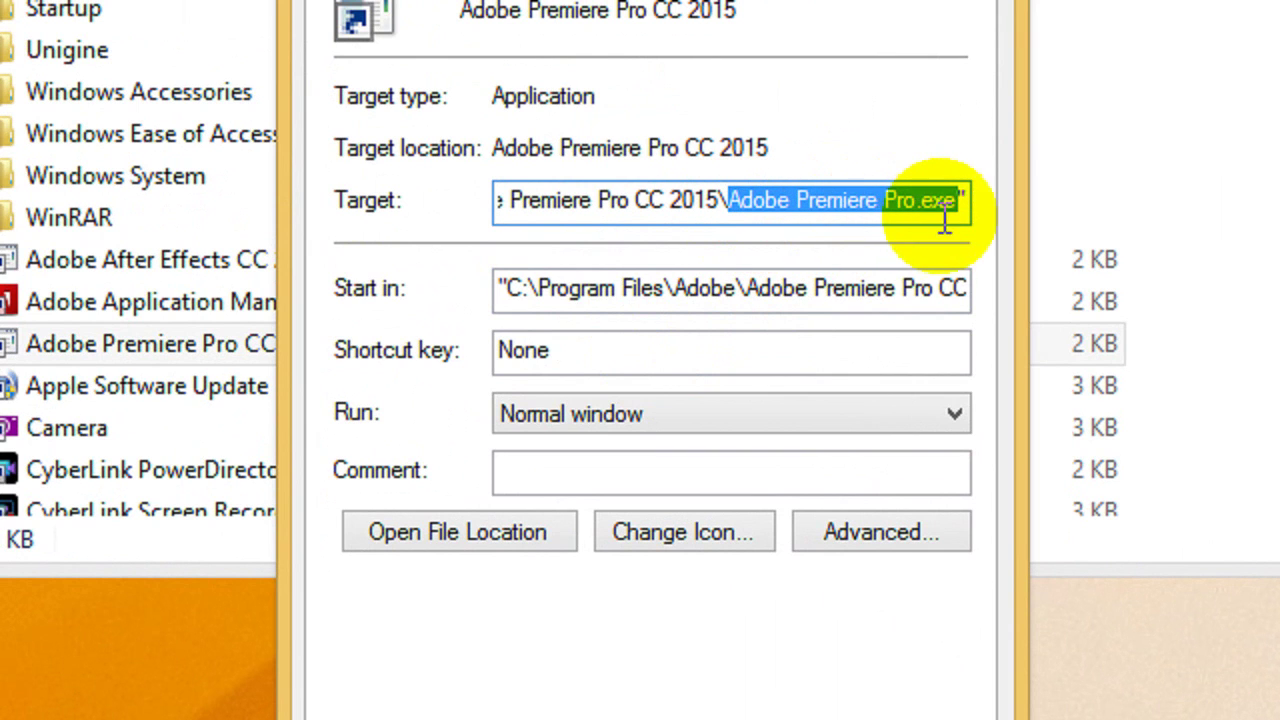
right_click(851, 199)
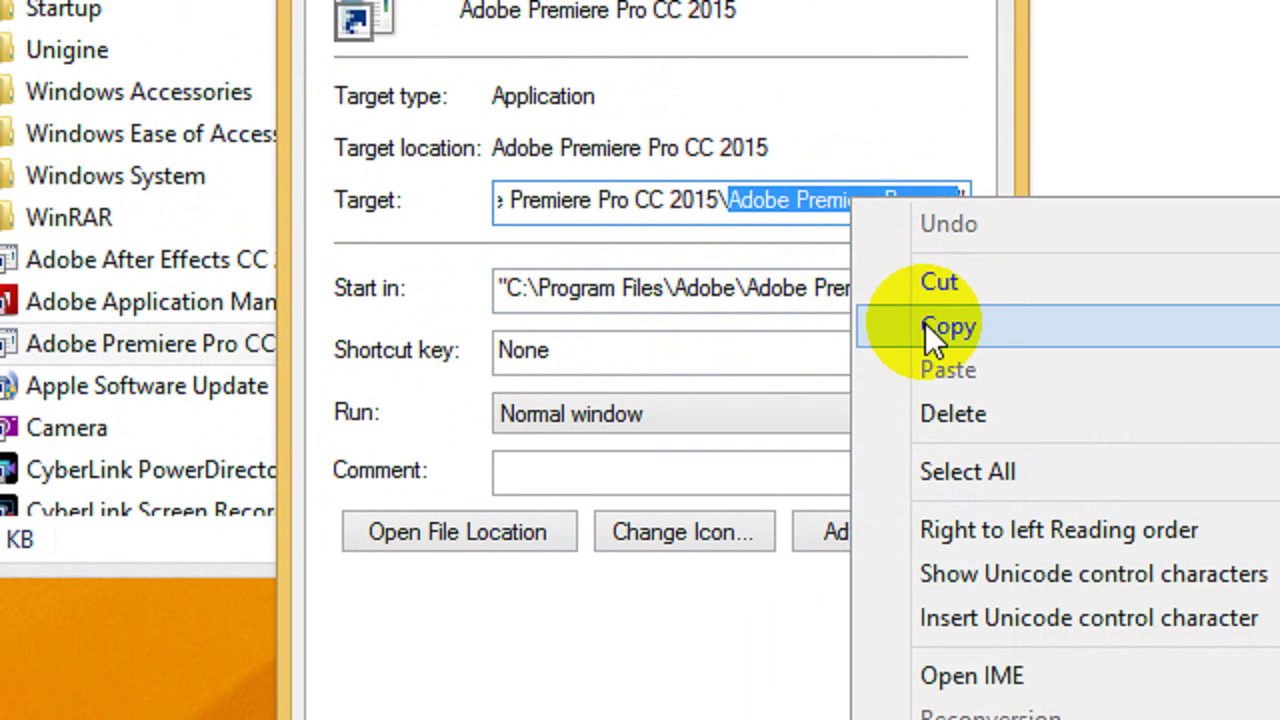
left_click(950, 330)
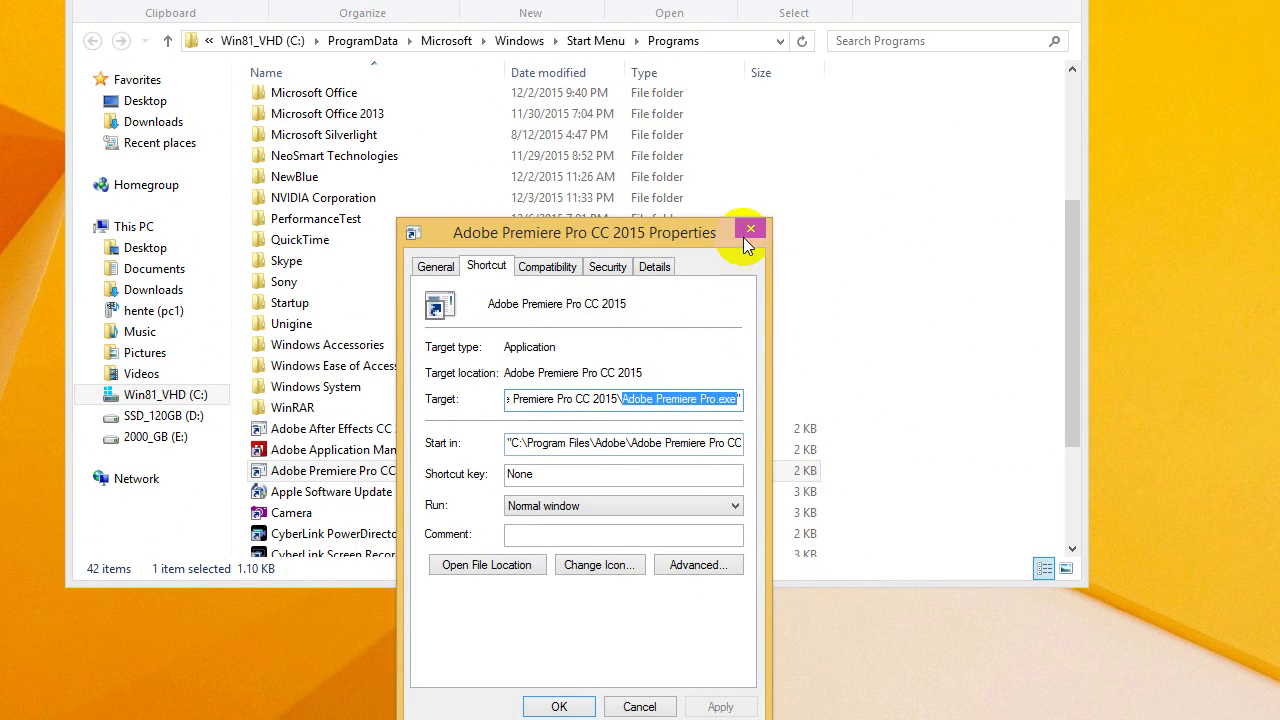
Step: Close the shortcut Properties, move the Programs window aside, and open a second File Explorer window
left_click(782, 176)
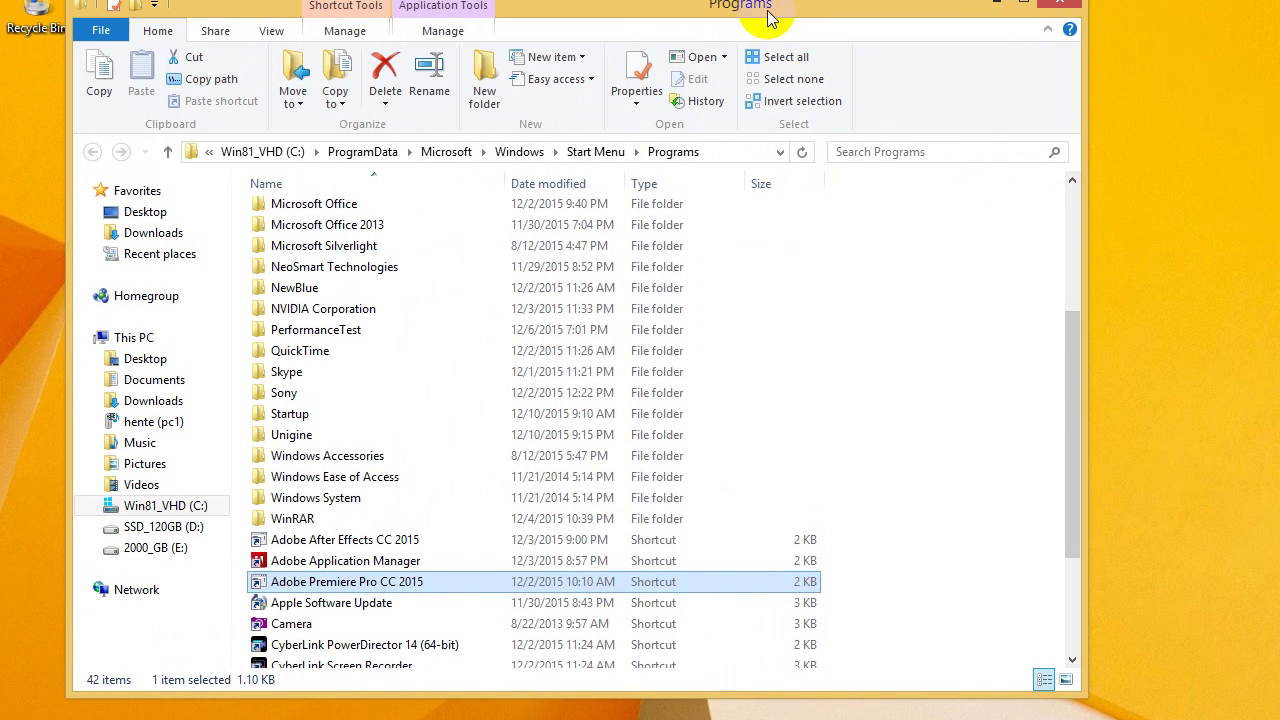
left_click_drag(765, 10, 1162, 88)
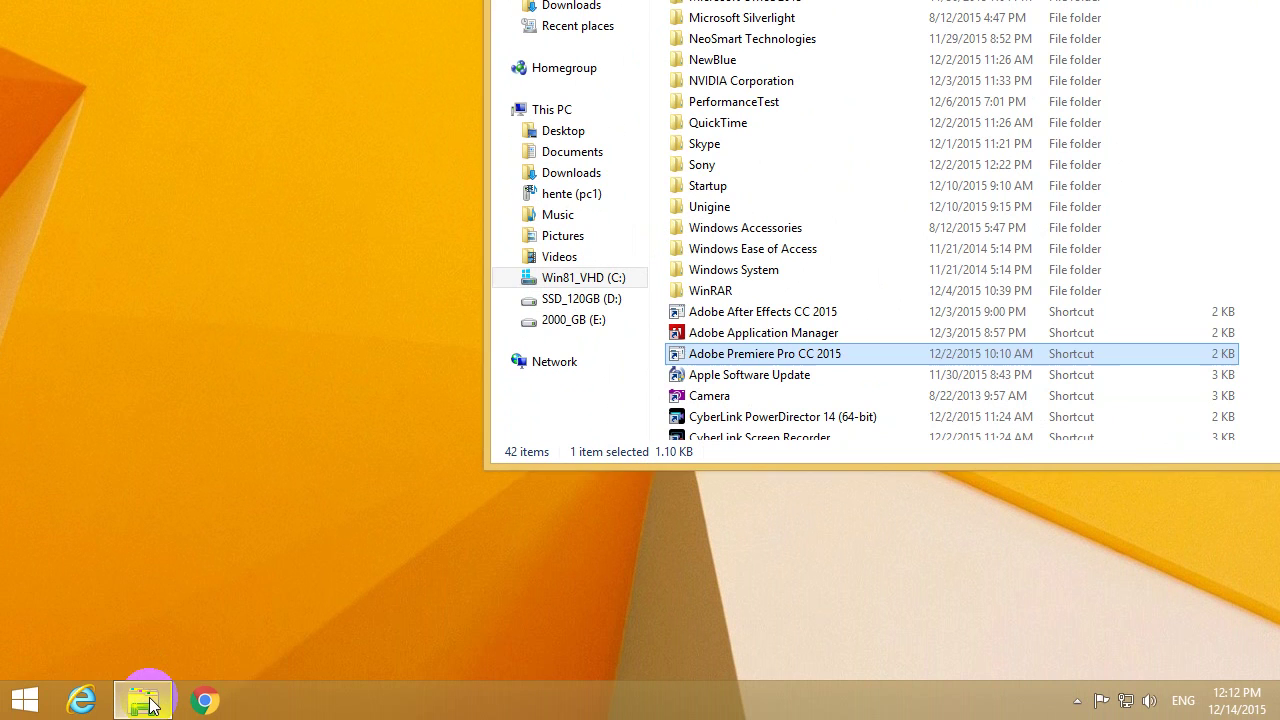
right_click(140, 697)
left_click(60, 603)
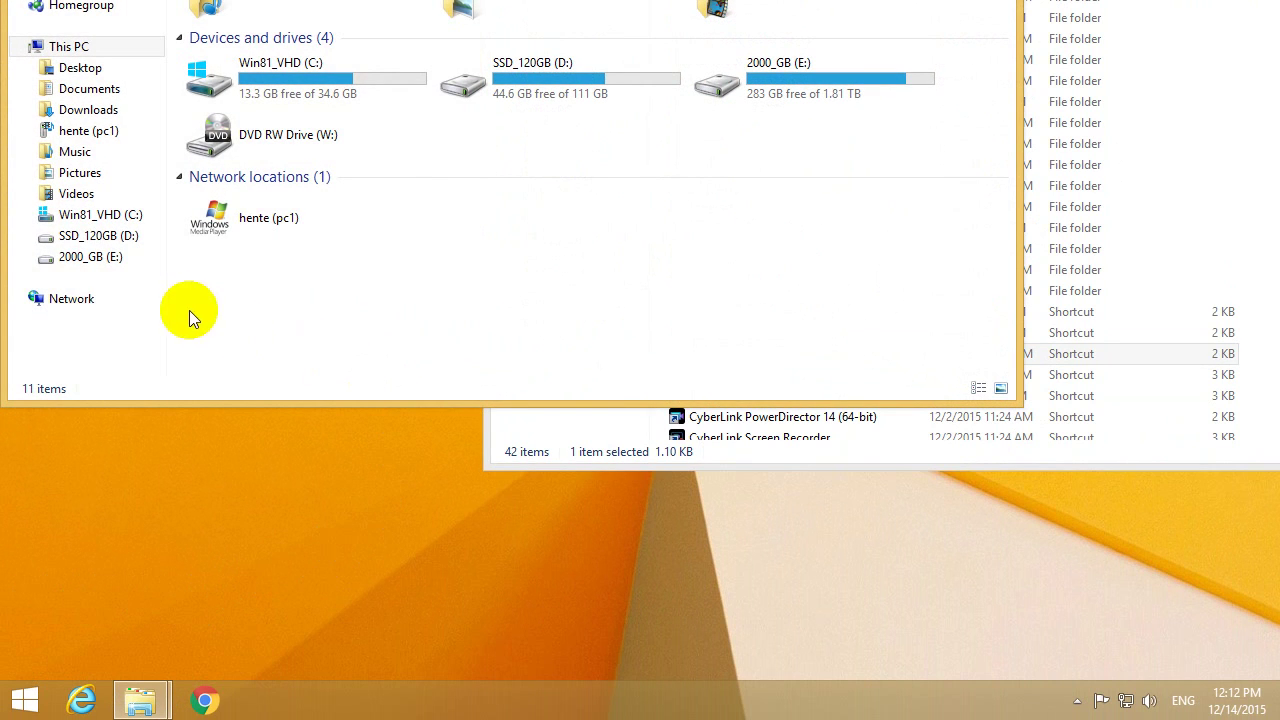
mouse_move(100, 214)
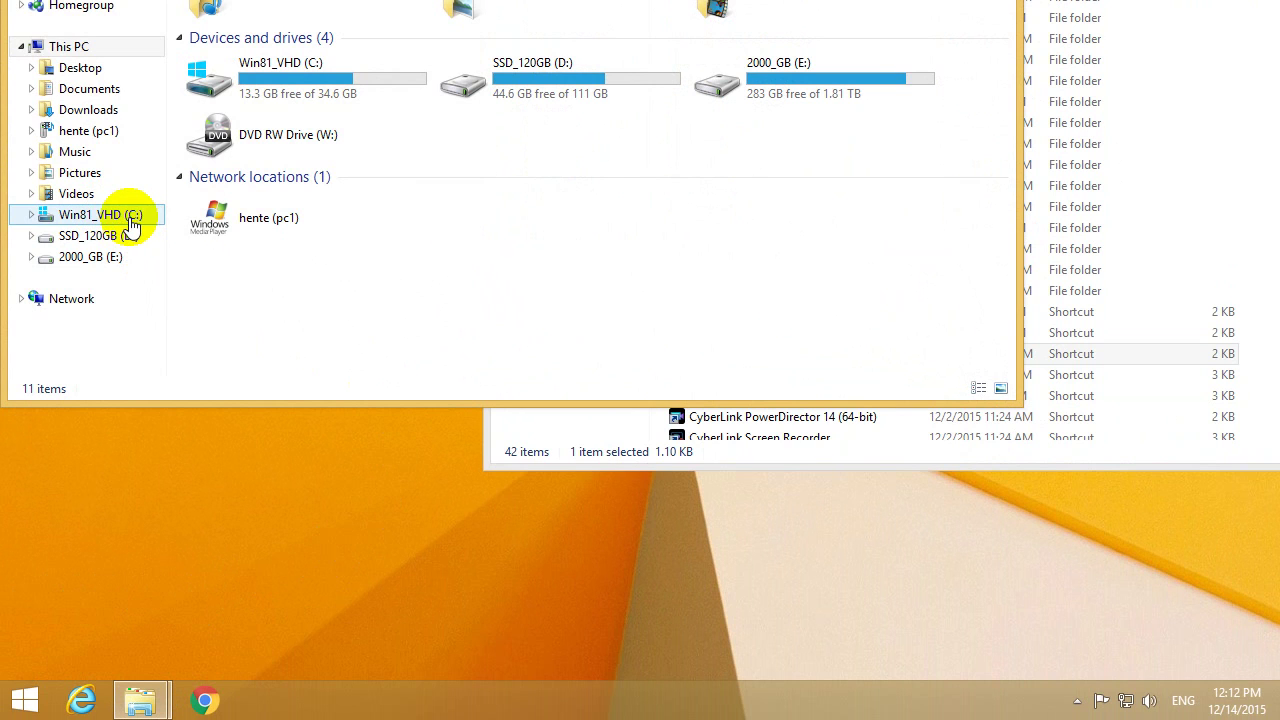
Step: Search drive C: for the pasted name 'Adobe Premiere Pro.exe', finding no results
left_click(130, 218)
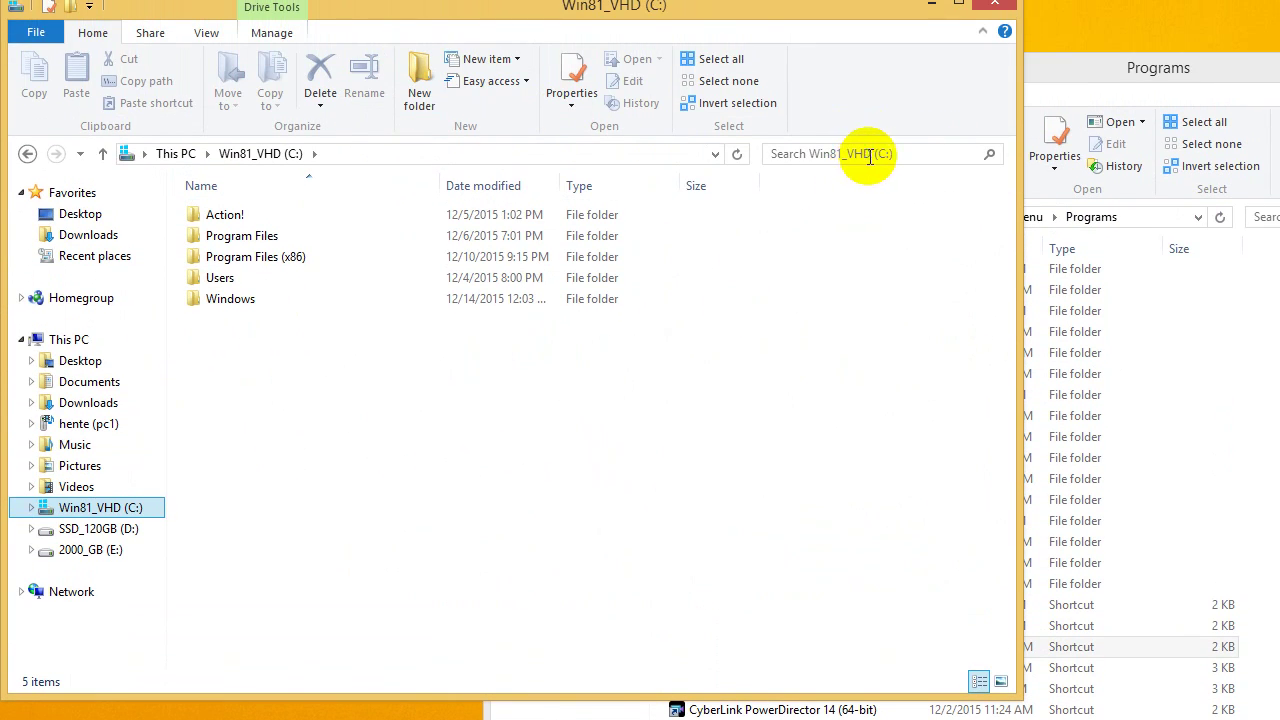
left_click(869, 155)
right_click(868, 160)
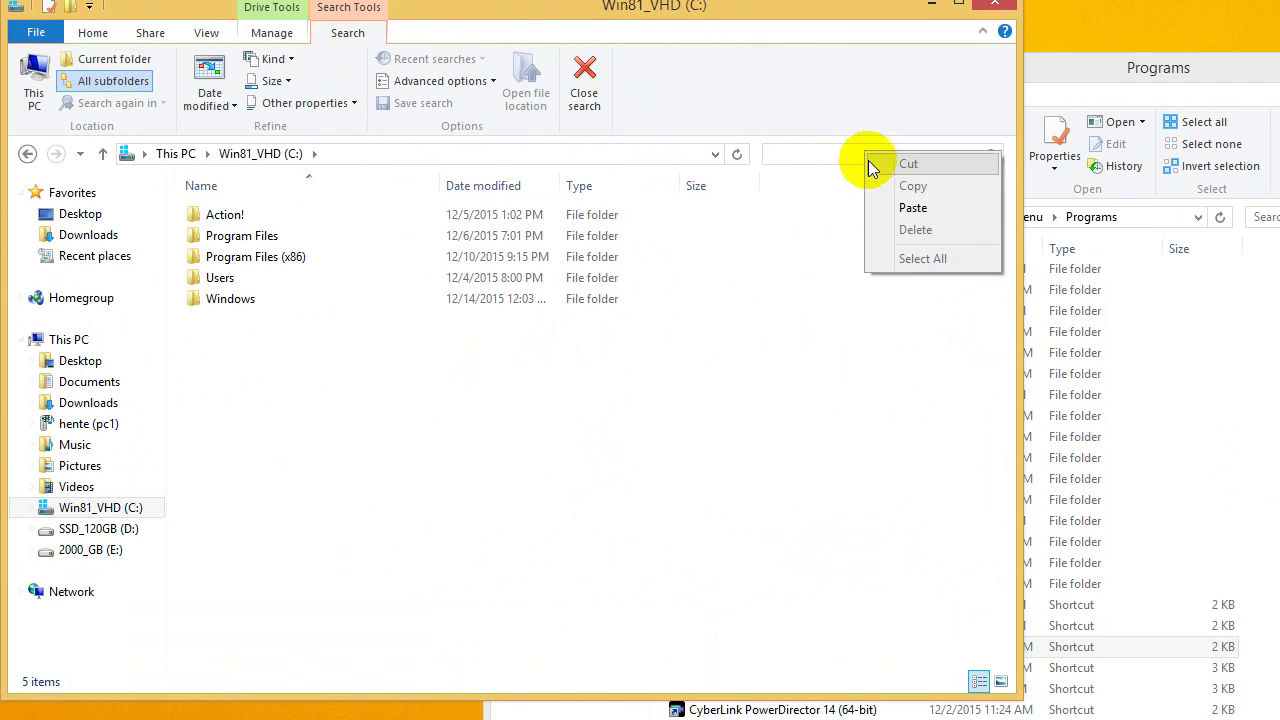
left_click(912, 208)
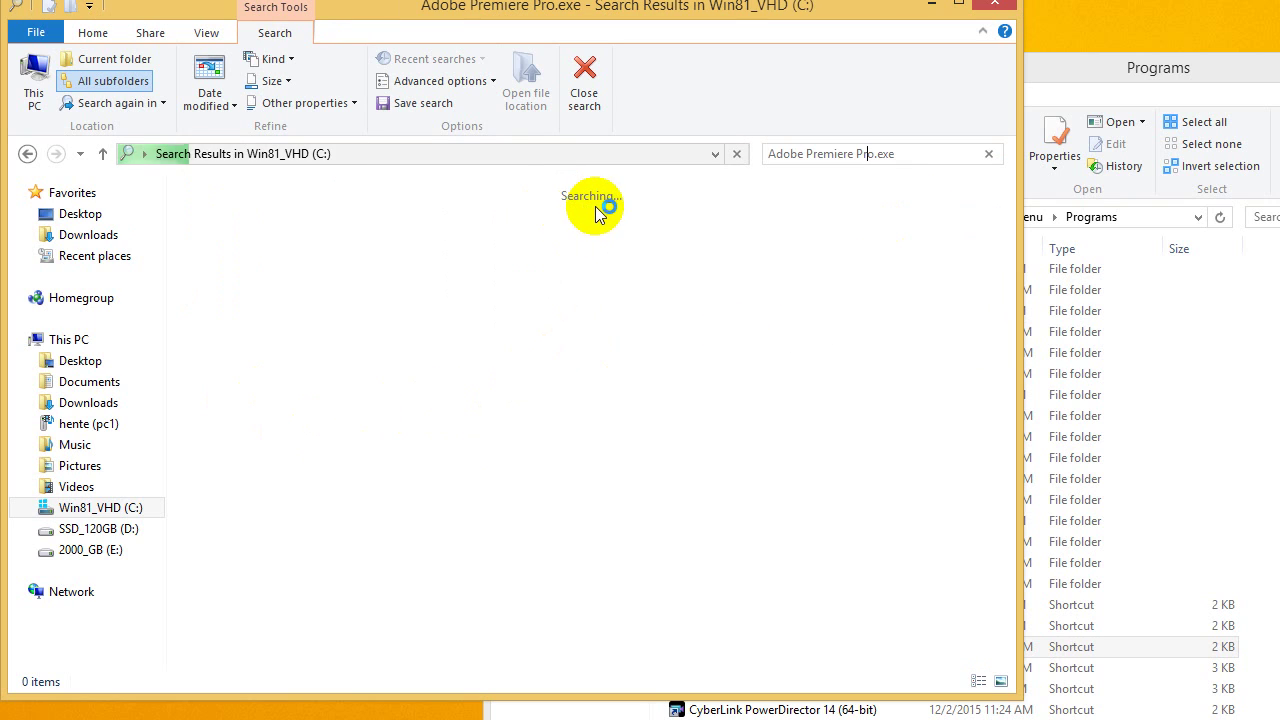
left_click(862, 153)
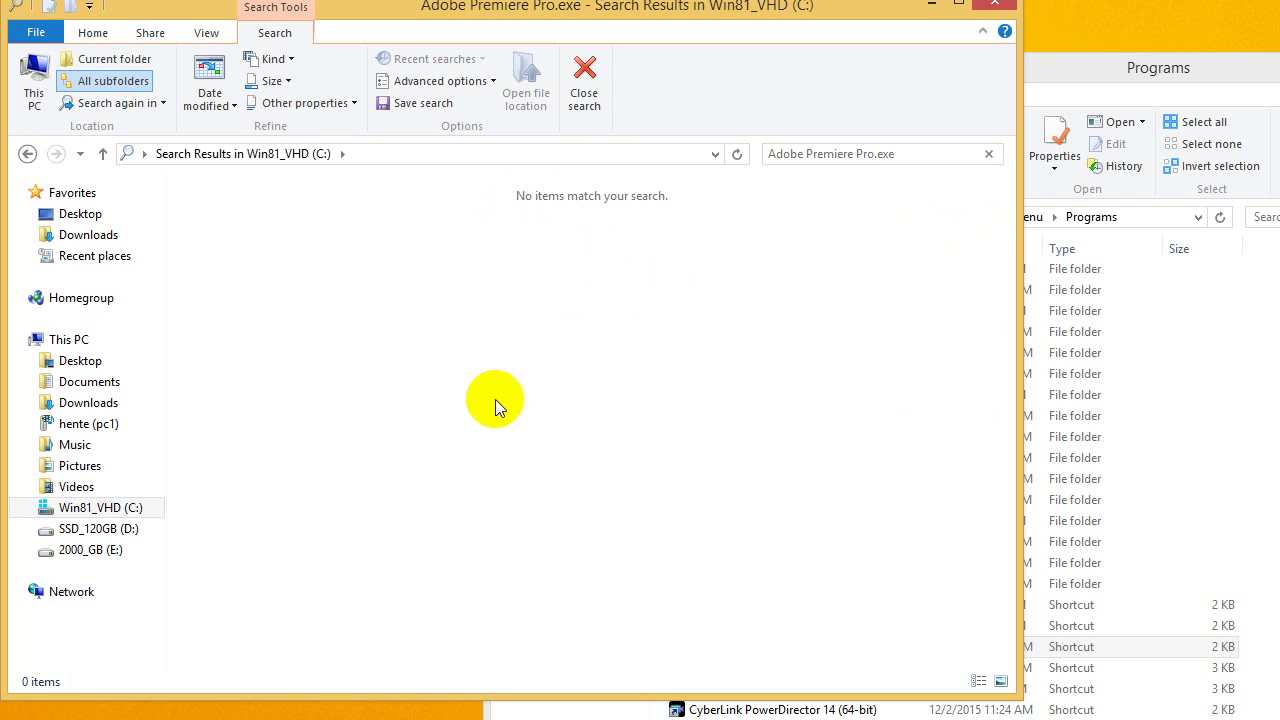
Step: Rerun the 'Adobe Premiere Pro.exe' search on SSD_120GB (D:), finding it in the CC 2015 folder
left_click(88, 529)
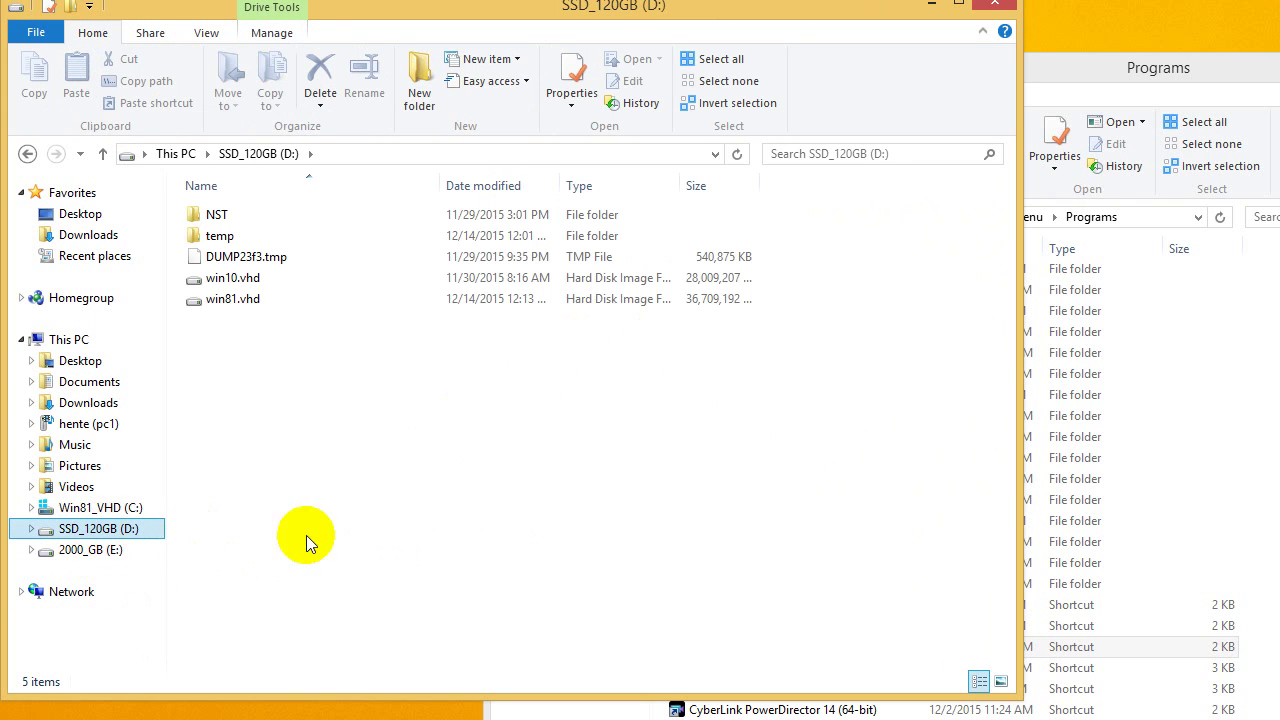
left_click(840, 153)
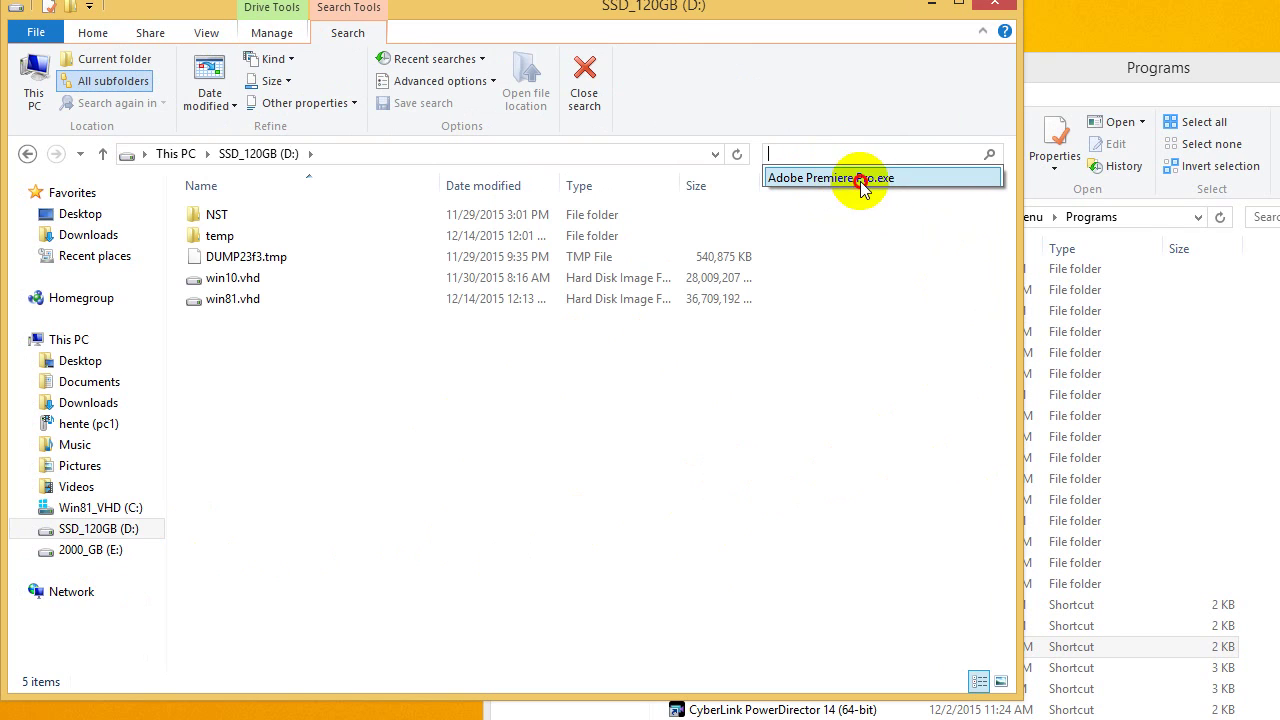
left_click(868, 178)
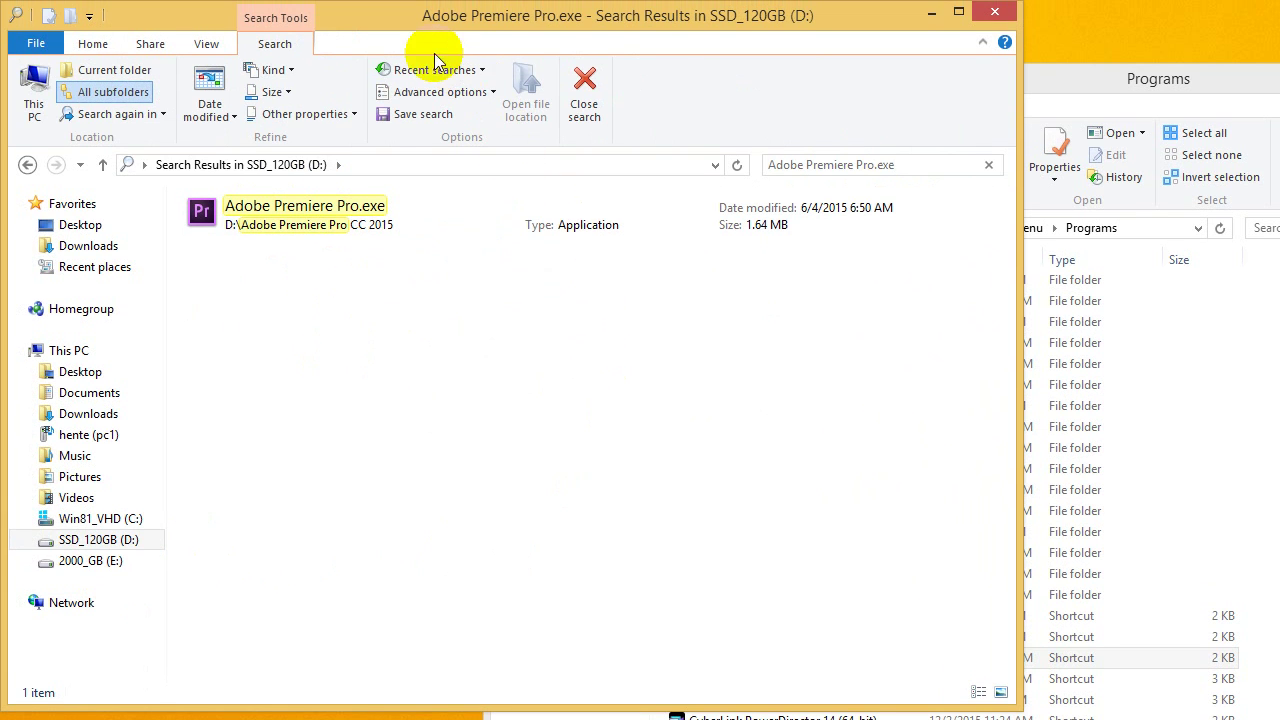
Step: Drag Adobe Premiere Pro.exe onto the desktop to create a shortcut there, then close the search window
left_click_drag(421, 18, 478, 316)
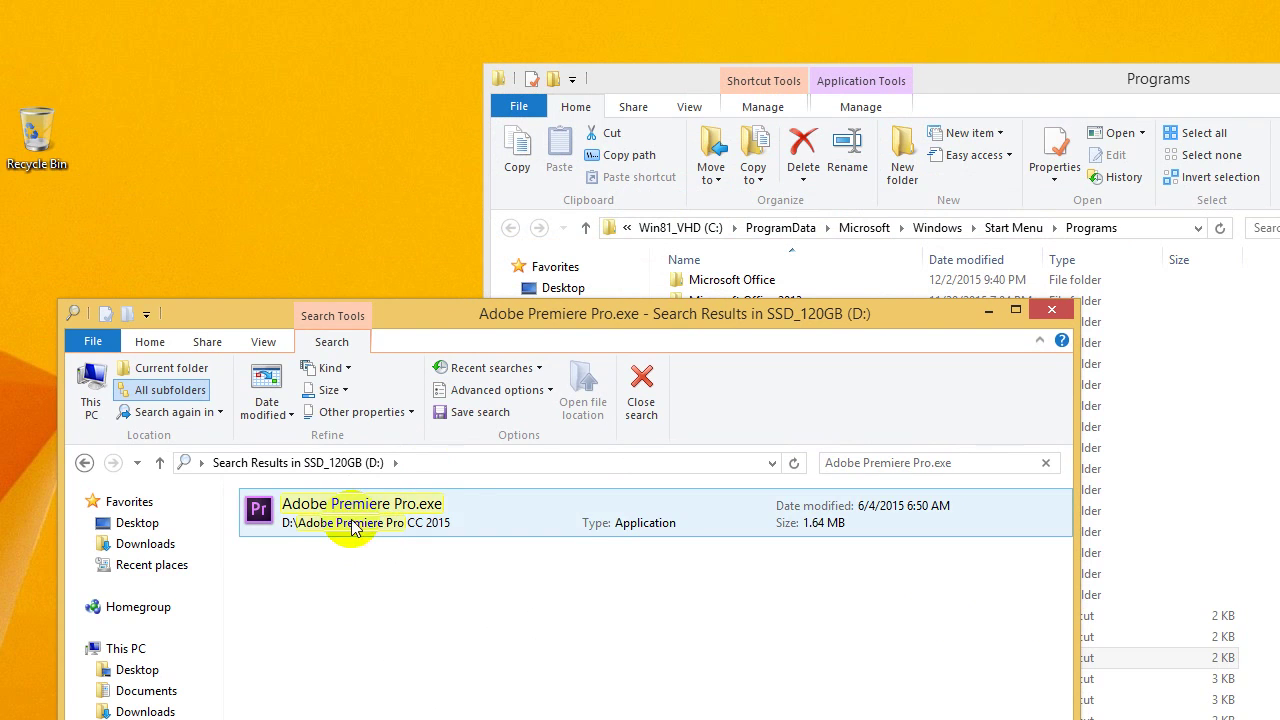
left_click_drag(337, 522, 267, 181)
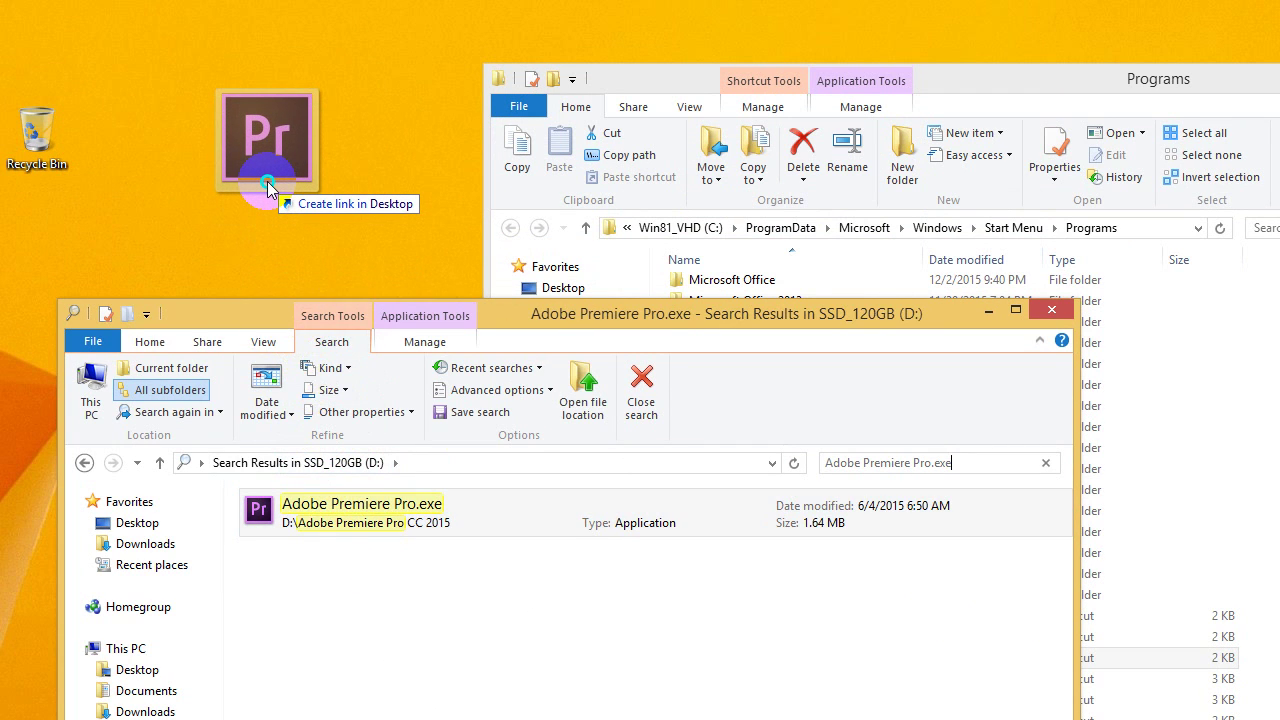
left_click_drag(267, 181, 267, 181)
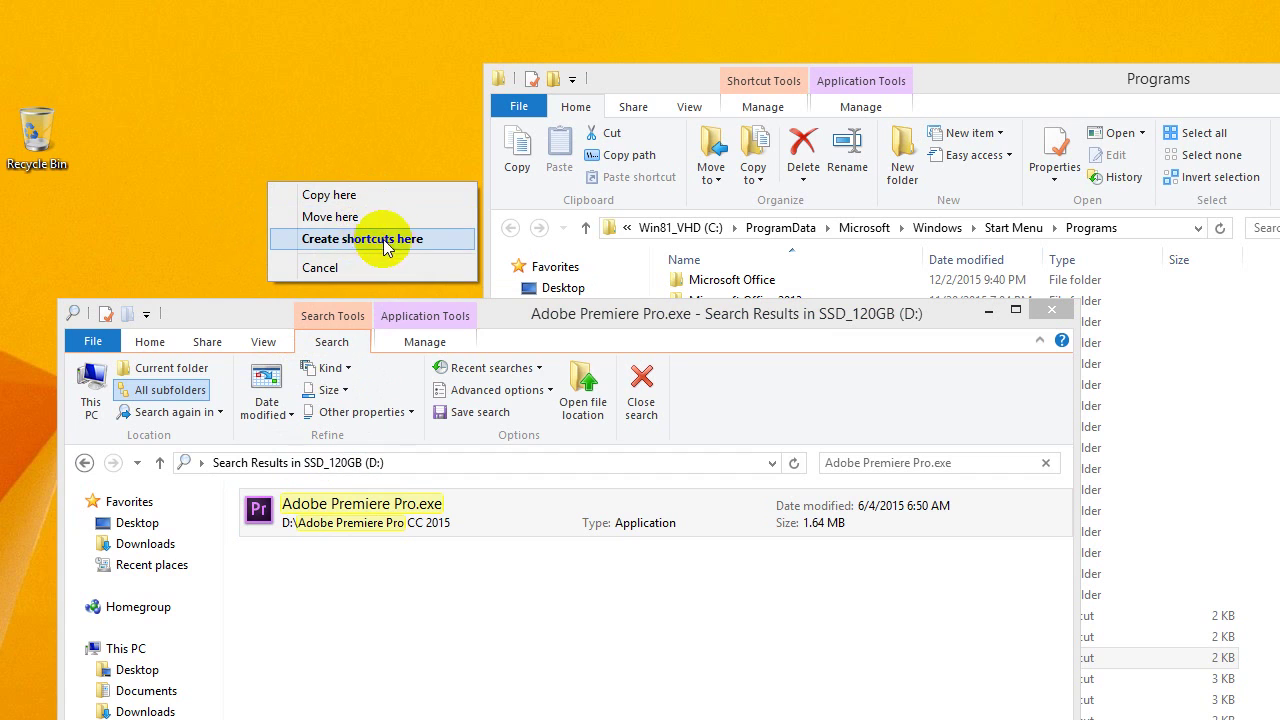
left_click(362, 245)
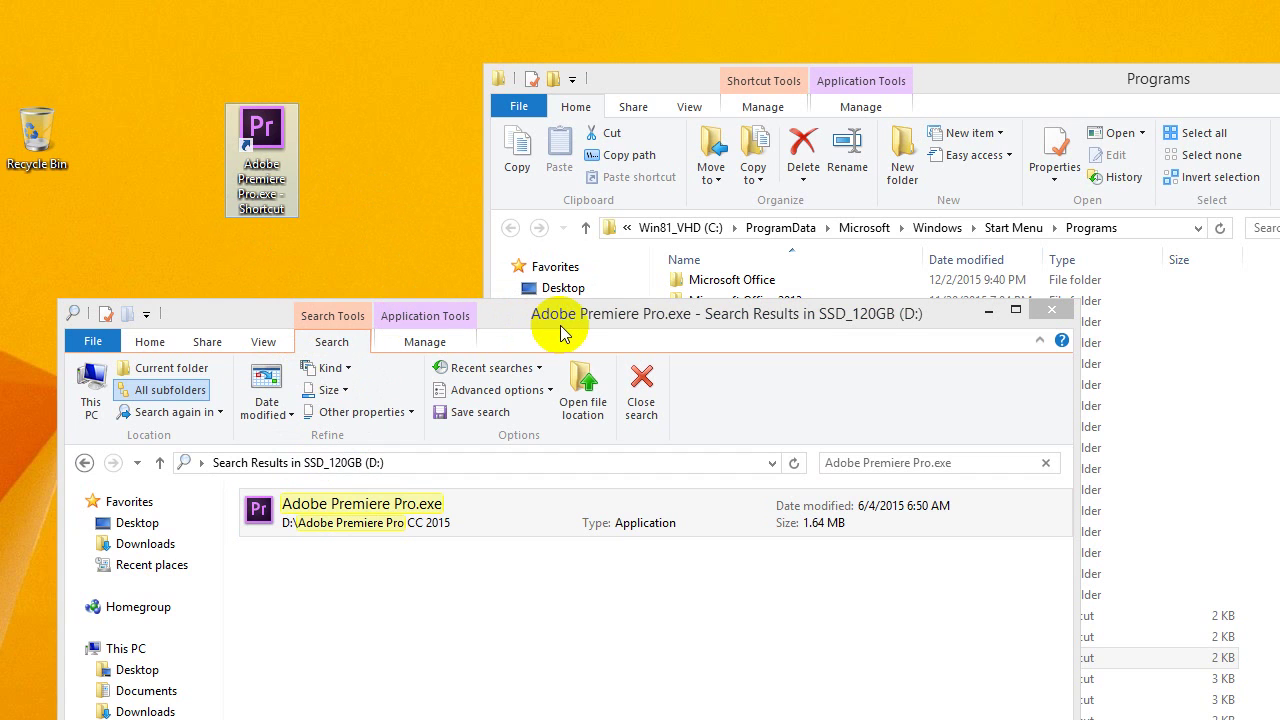
left_click(1048, 311)
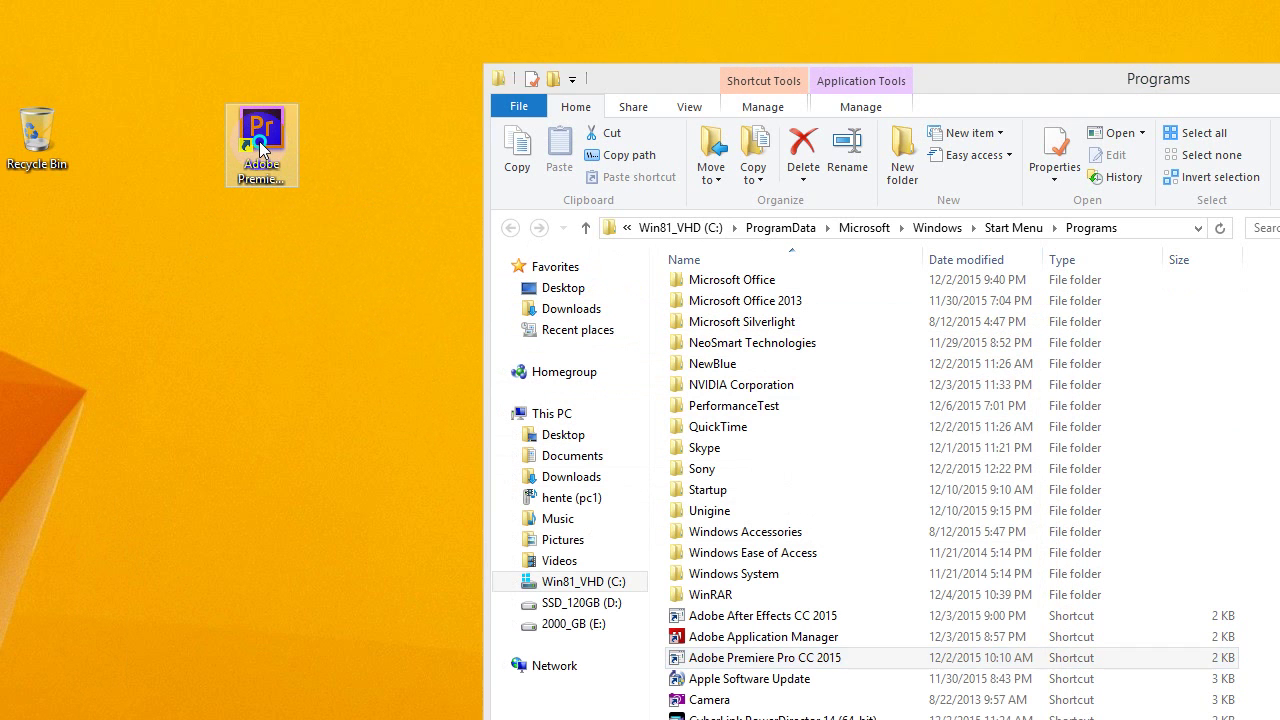
Step: Move 'Adobe Premiere Pro.exe - Shortcut' from the desktop into the Programs folder, granting admin permission
left_click_drag(259, 141, 588, 272)
left_click_drag(1118, 475, 1258, 508)
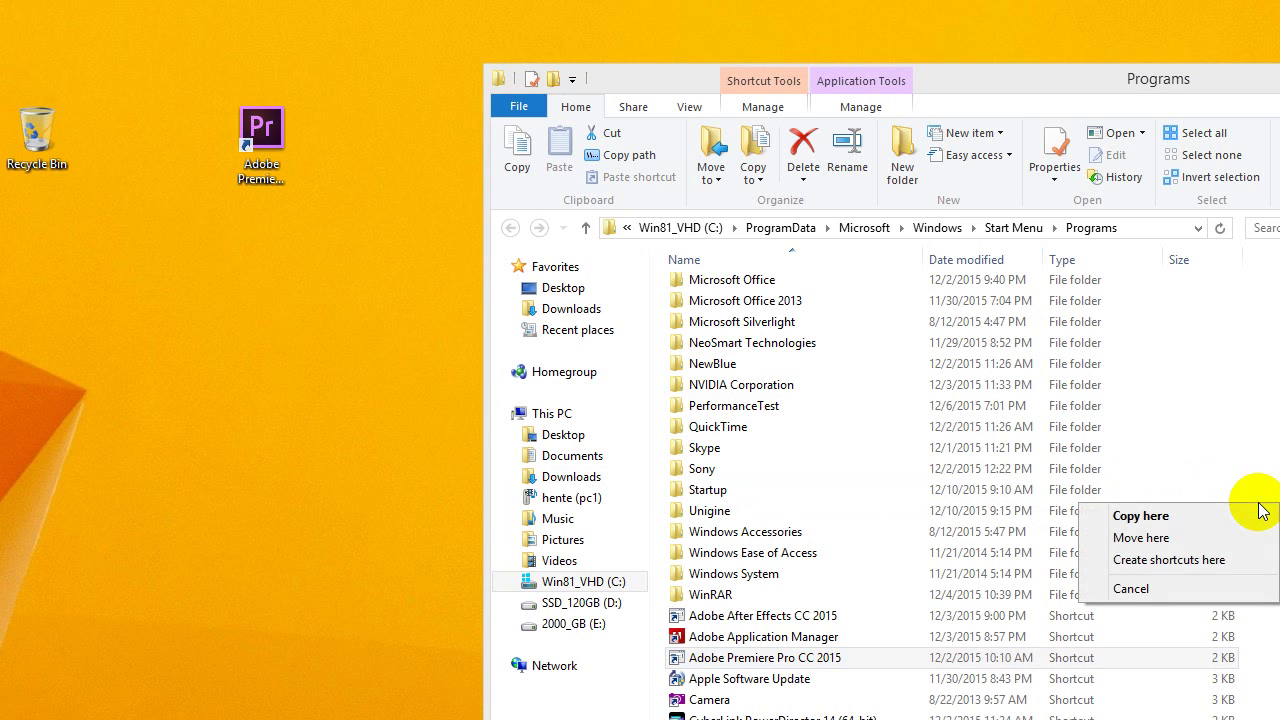
left_click(1141, 538)
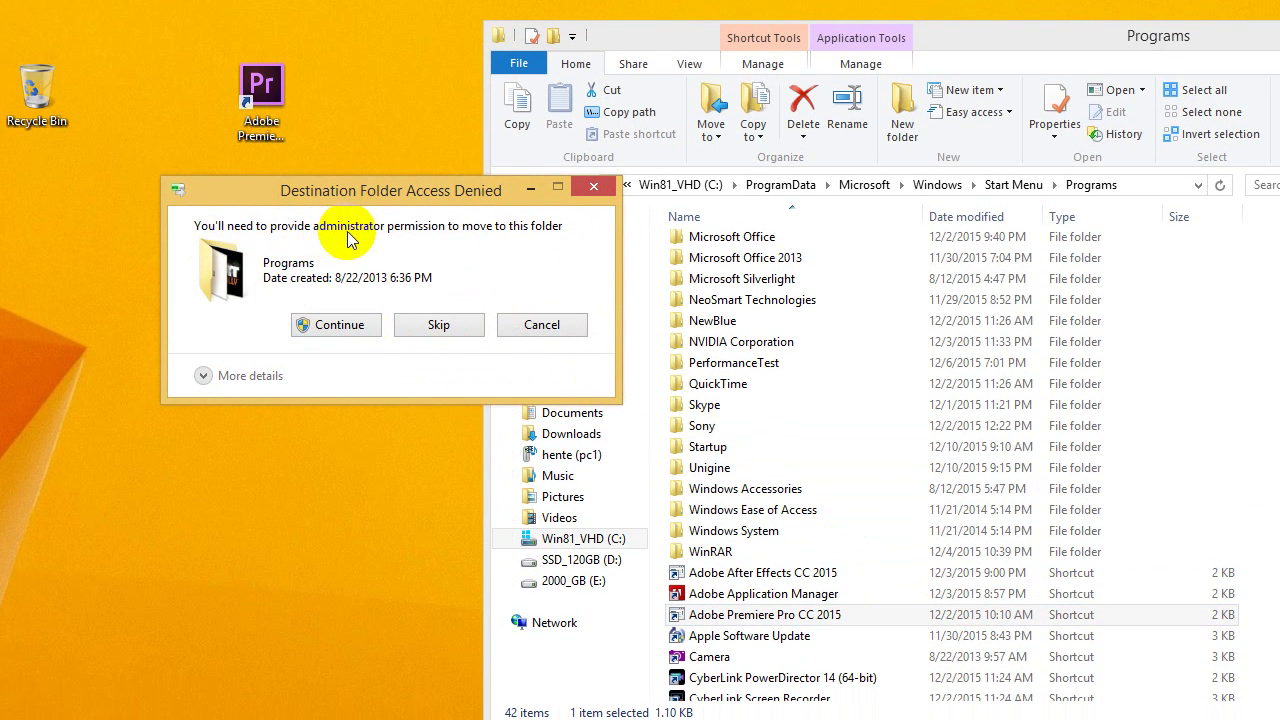
left_click(335, 324)
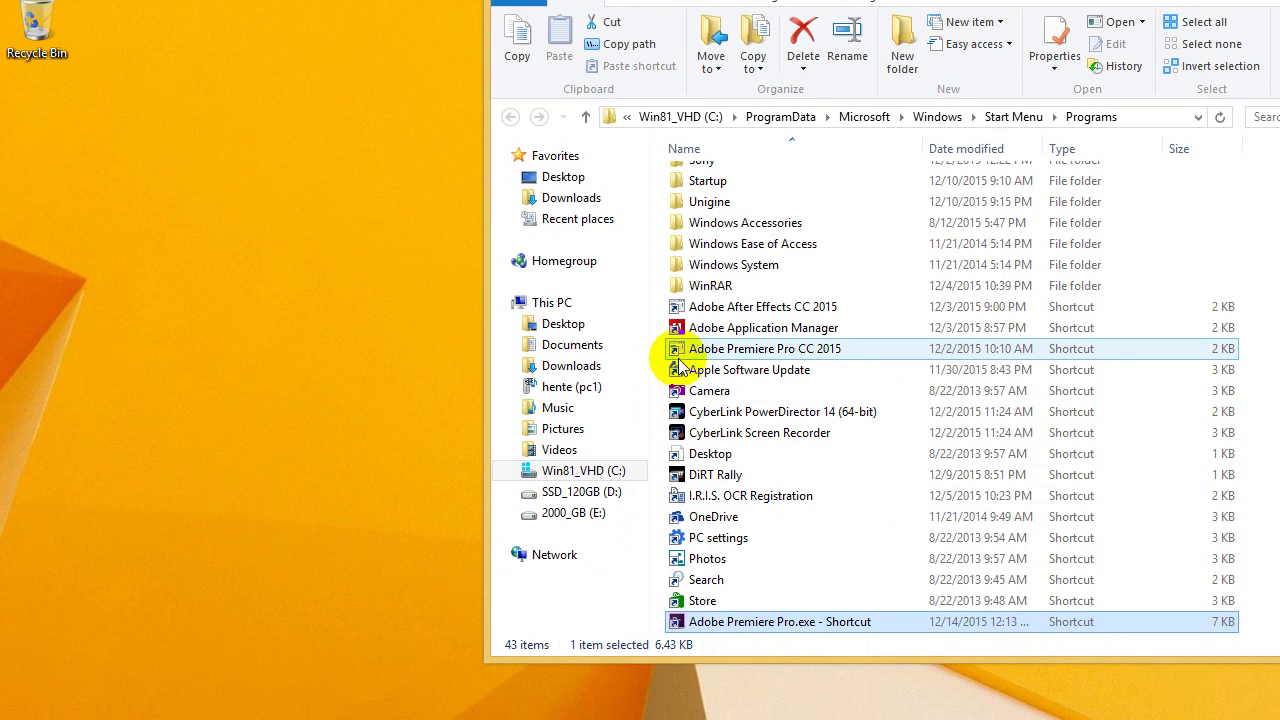
Step: Delete the old broken 'Adobe Premiere Pro CC 2015' shortcut from the Programs folder
left_click(740, 352)
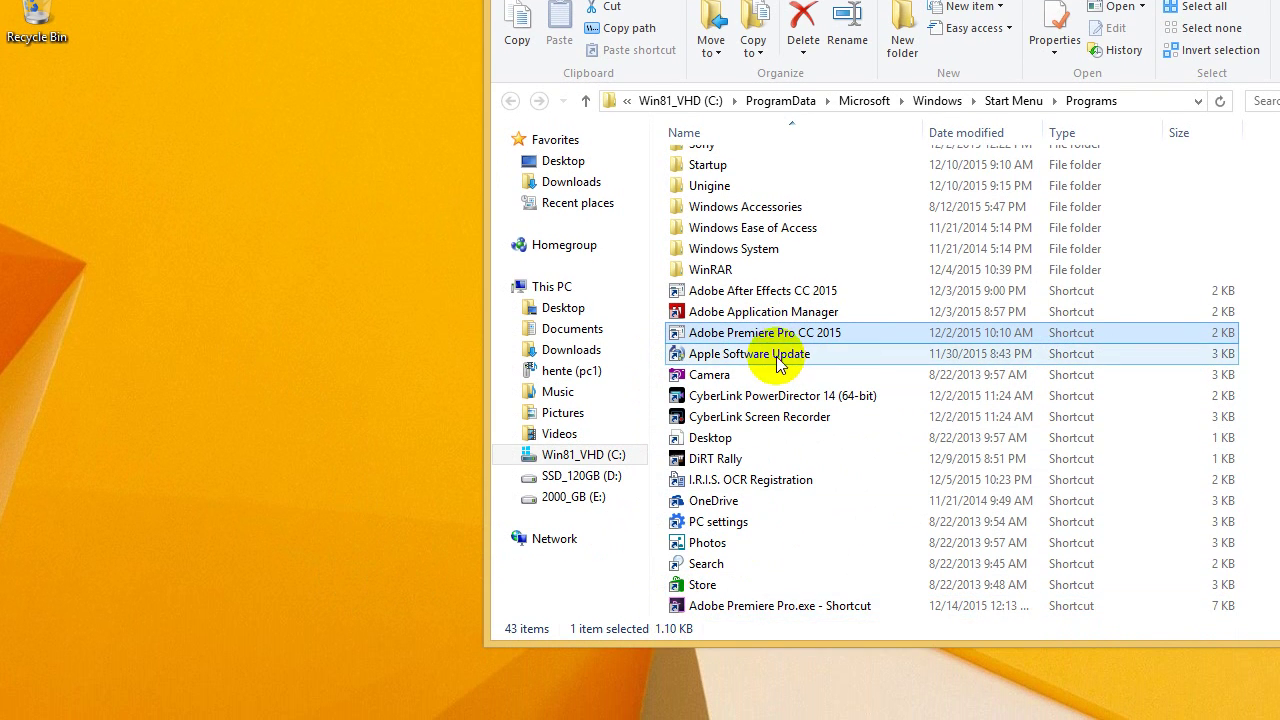
right_click(772, 333)
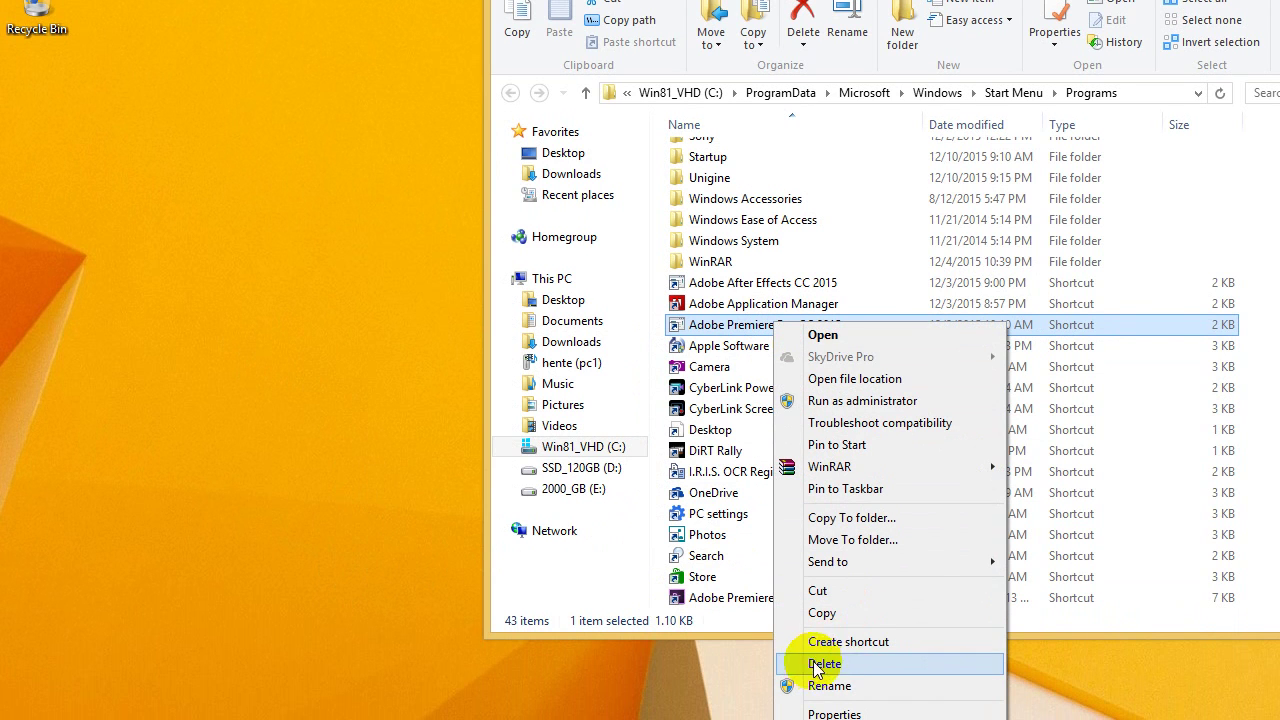
left_click(848, 669)
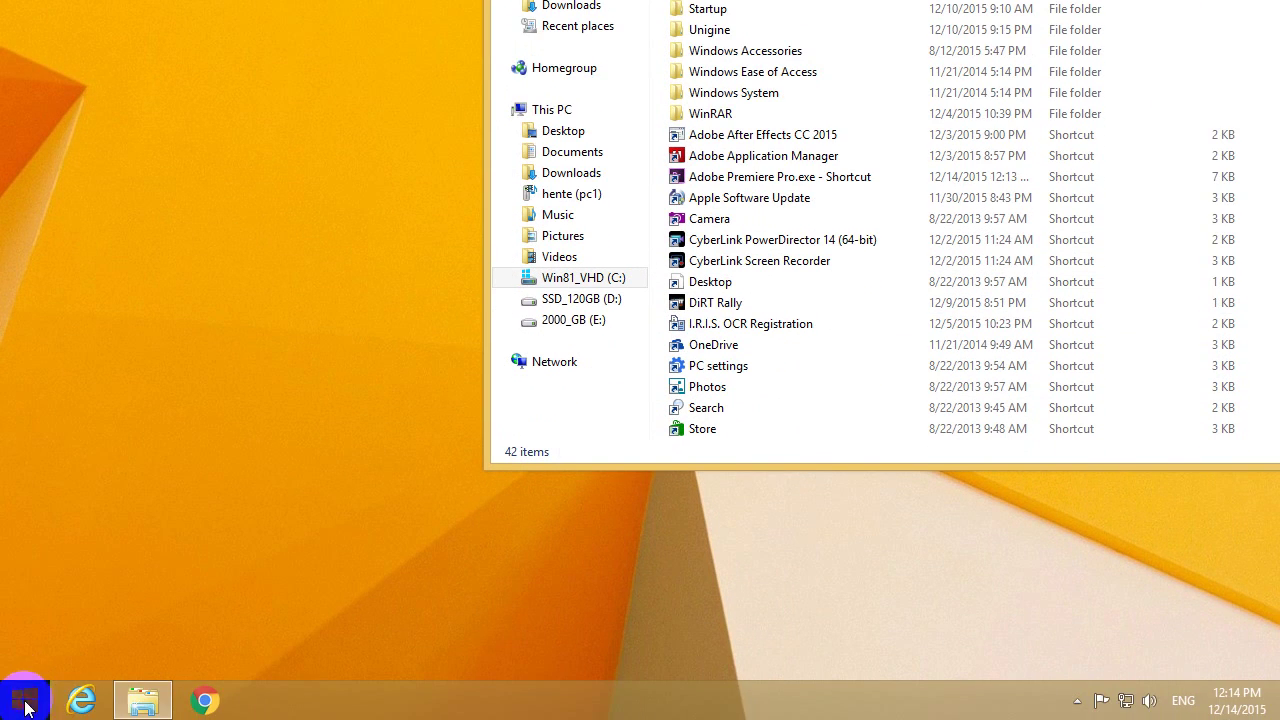
Step: Launch Premiere Pro CC 2015 from the new 'Adobe Premiere Pro.exe' Start tile
left_click(26, 700)
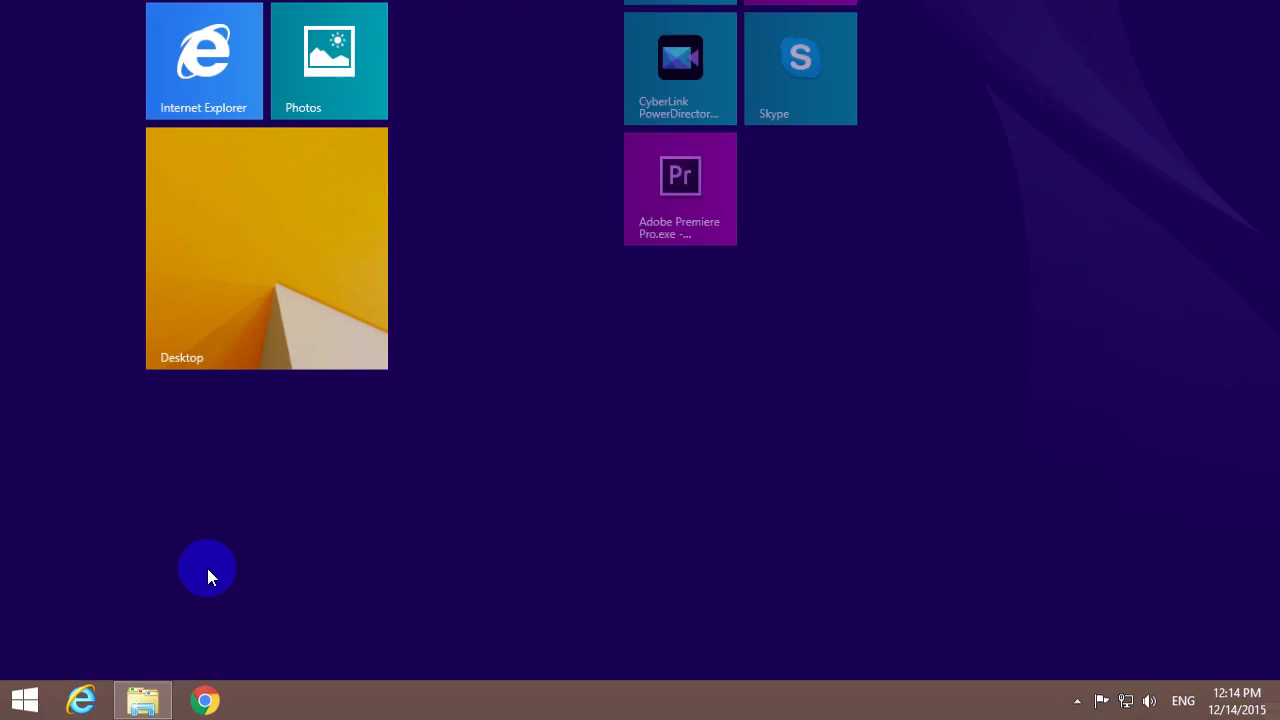
right_click(837, 106)
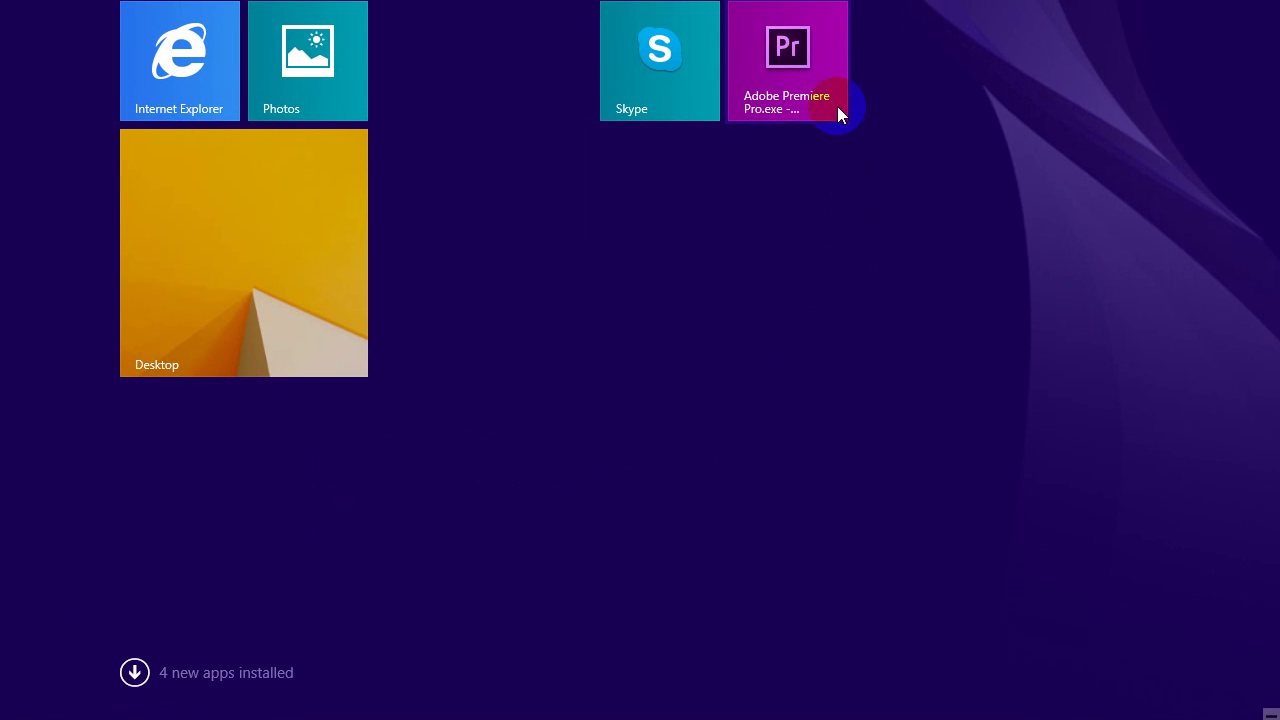
left_click(789, 80)
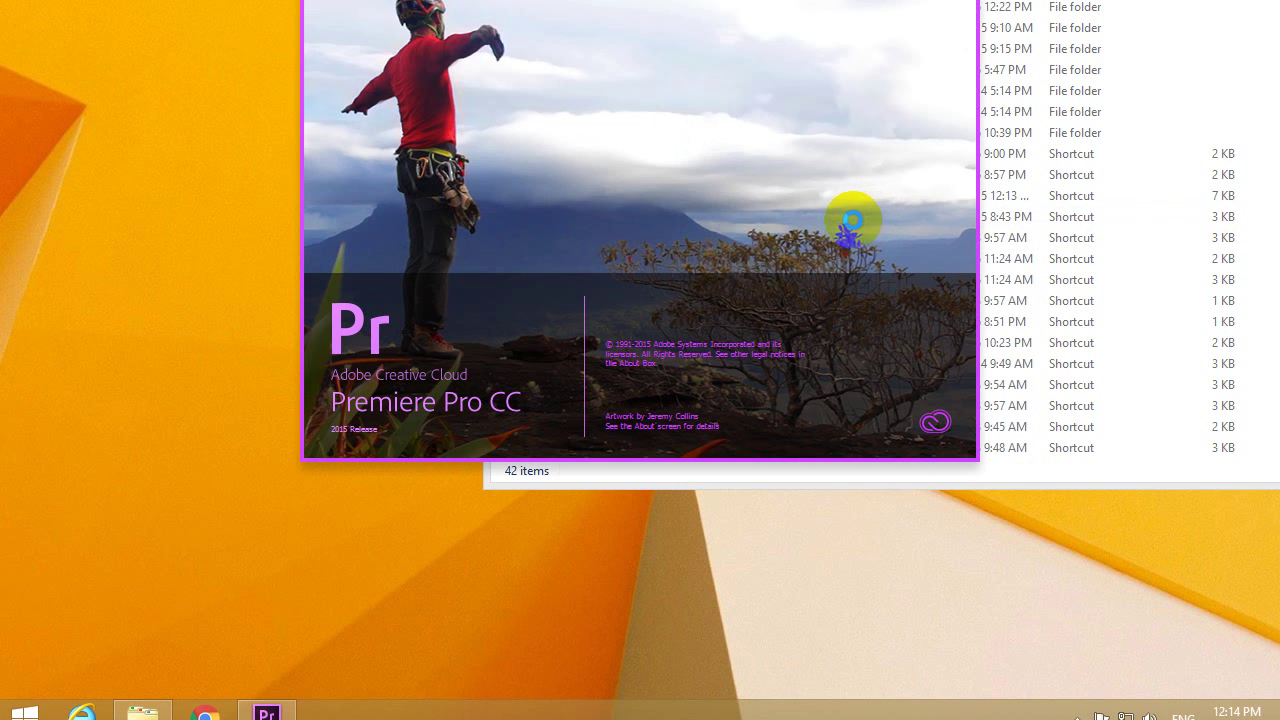
left_click(25, 700)
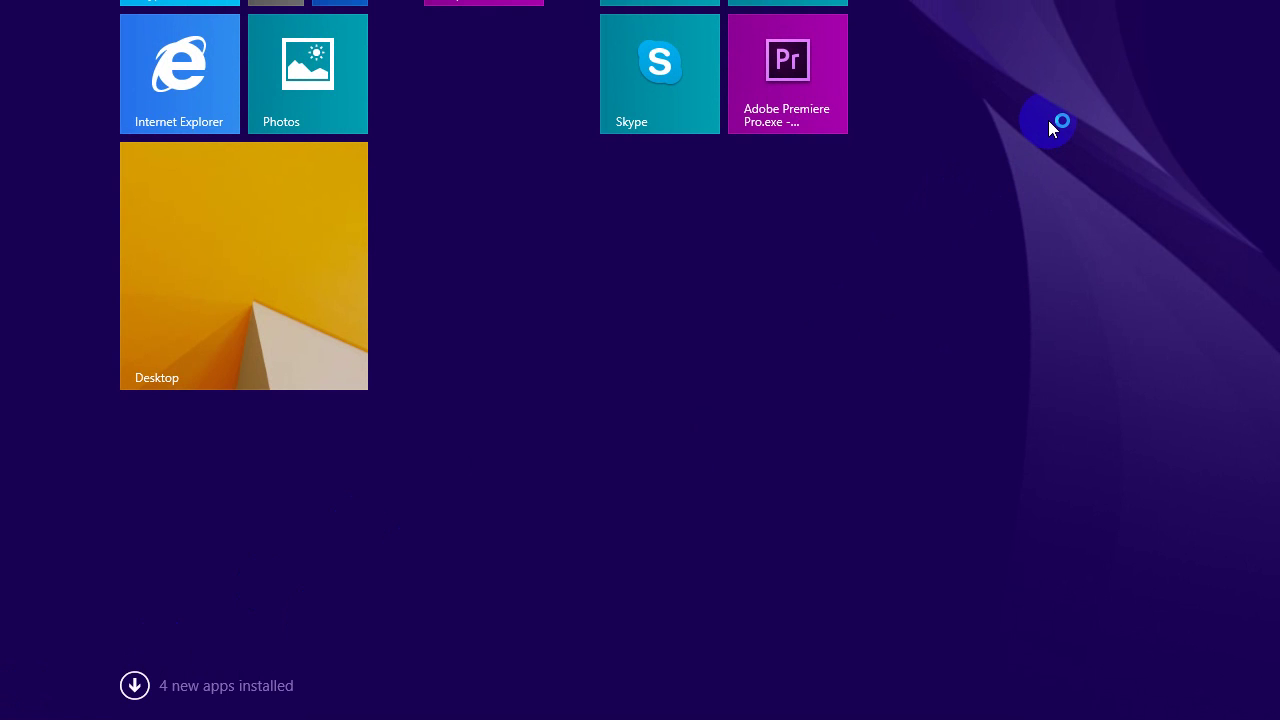
Step: Search Start for 'premiere', confirm the new shortcut shows Unpin from Start, then go to Desktop
type("premiere Pro.exe - Shortcut")
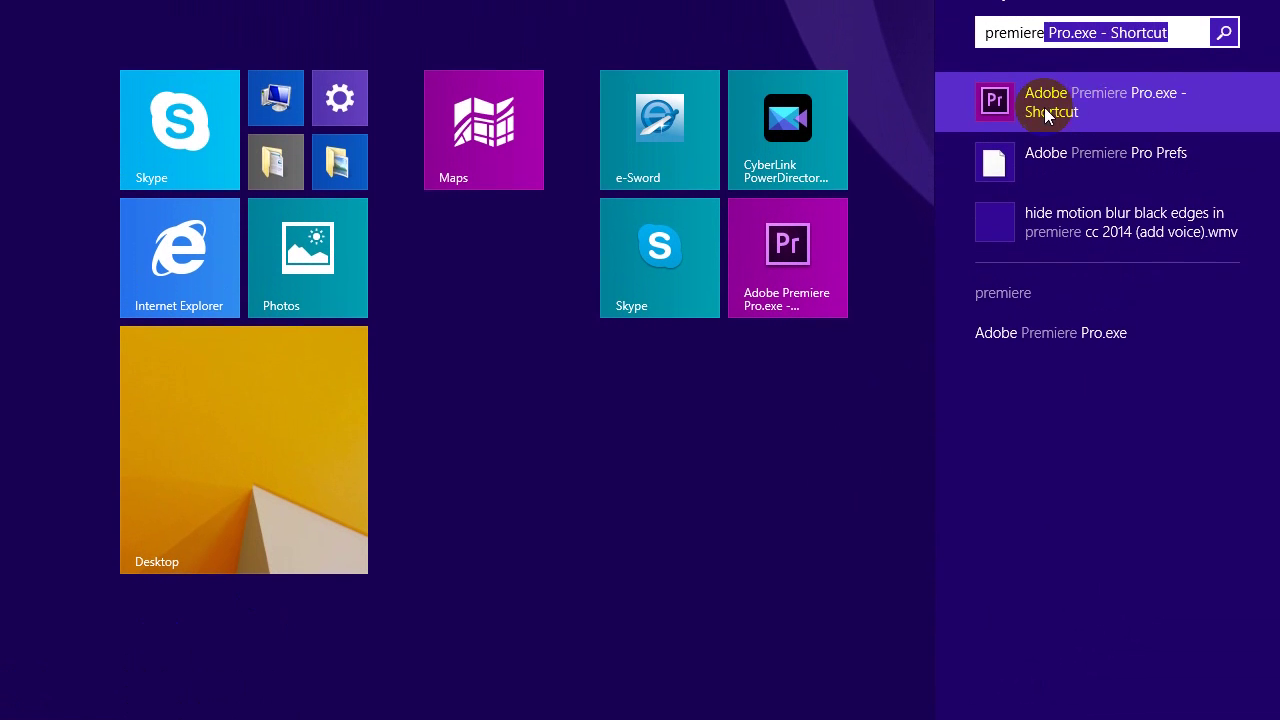
right_click(1085, 120)
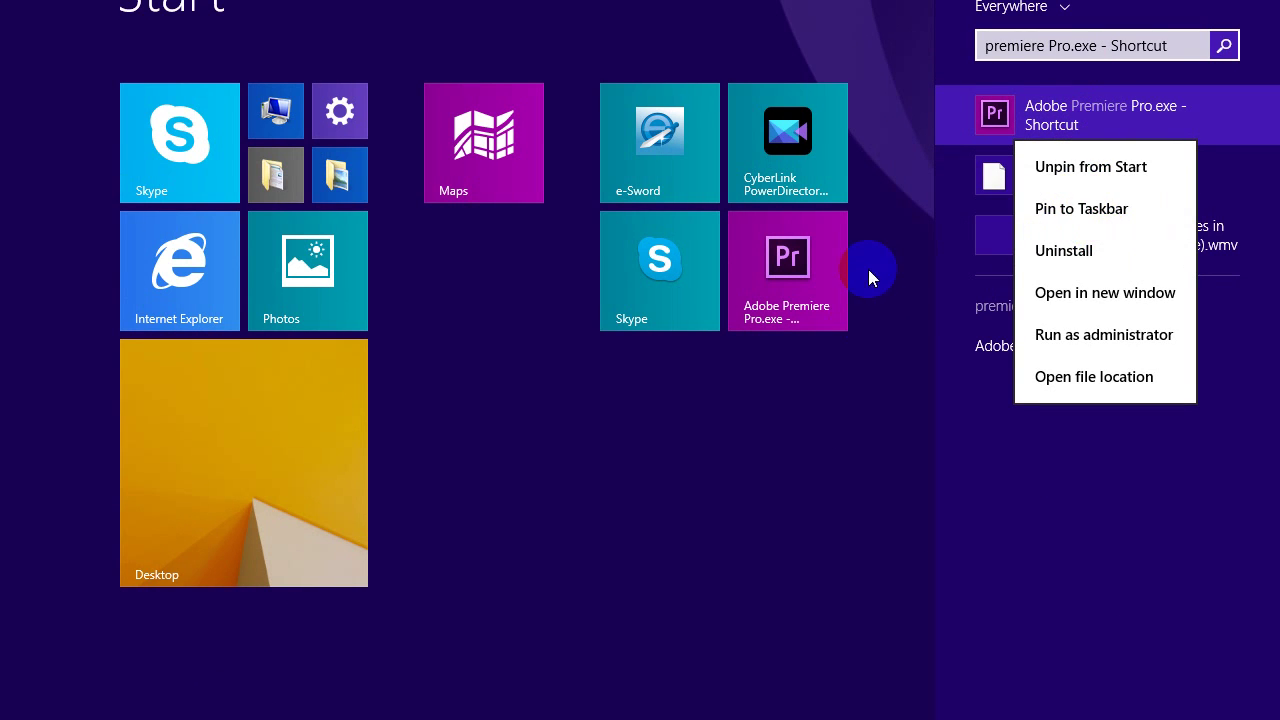
left_click(813, 431)
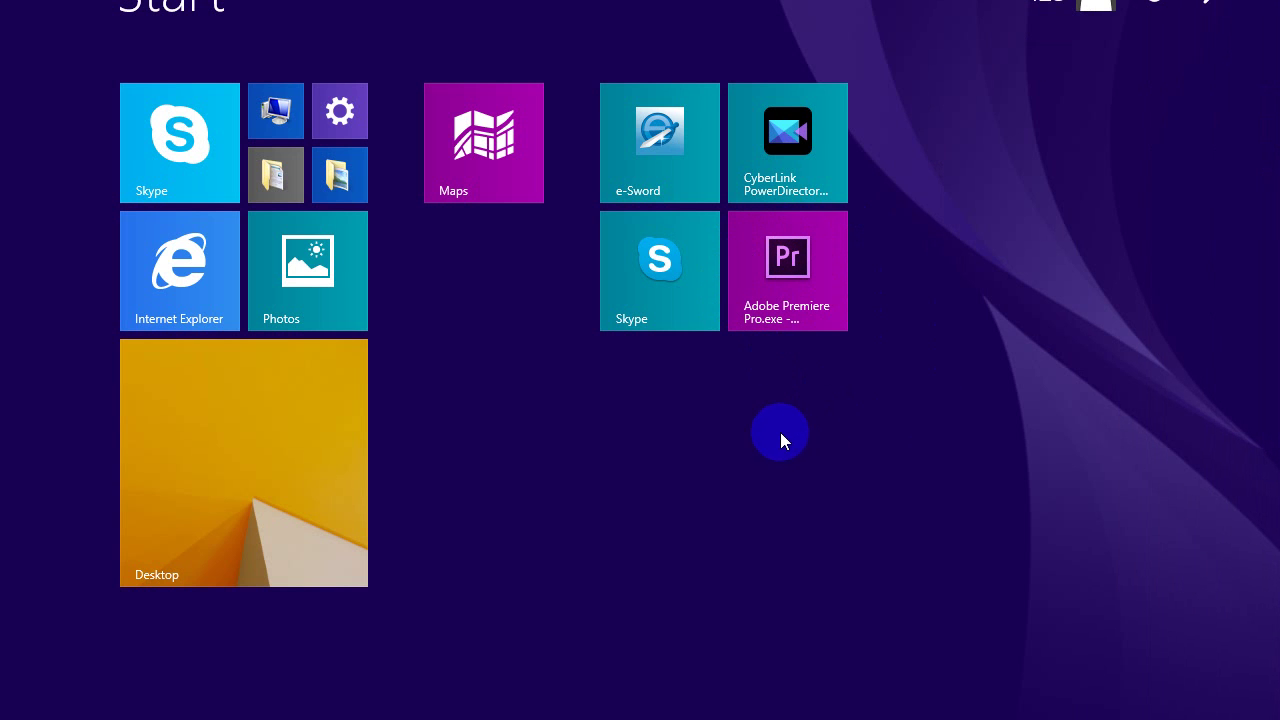
left_click(228, 482)
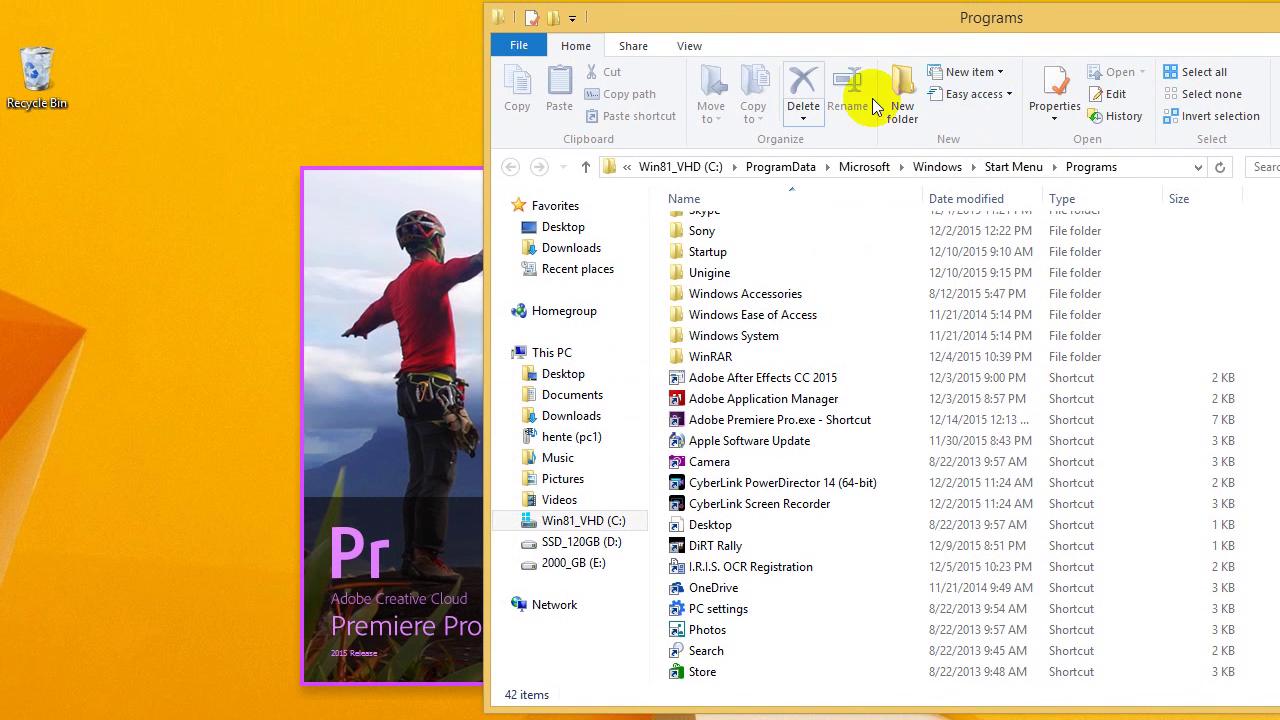
Step: Move the Programs window aside, return to Premiere's empty Untitled project on the desktop, and close Premiere
left_click_drag(971, 24, 598, 650)
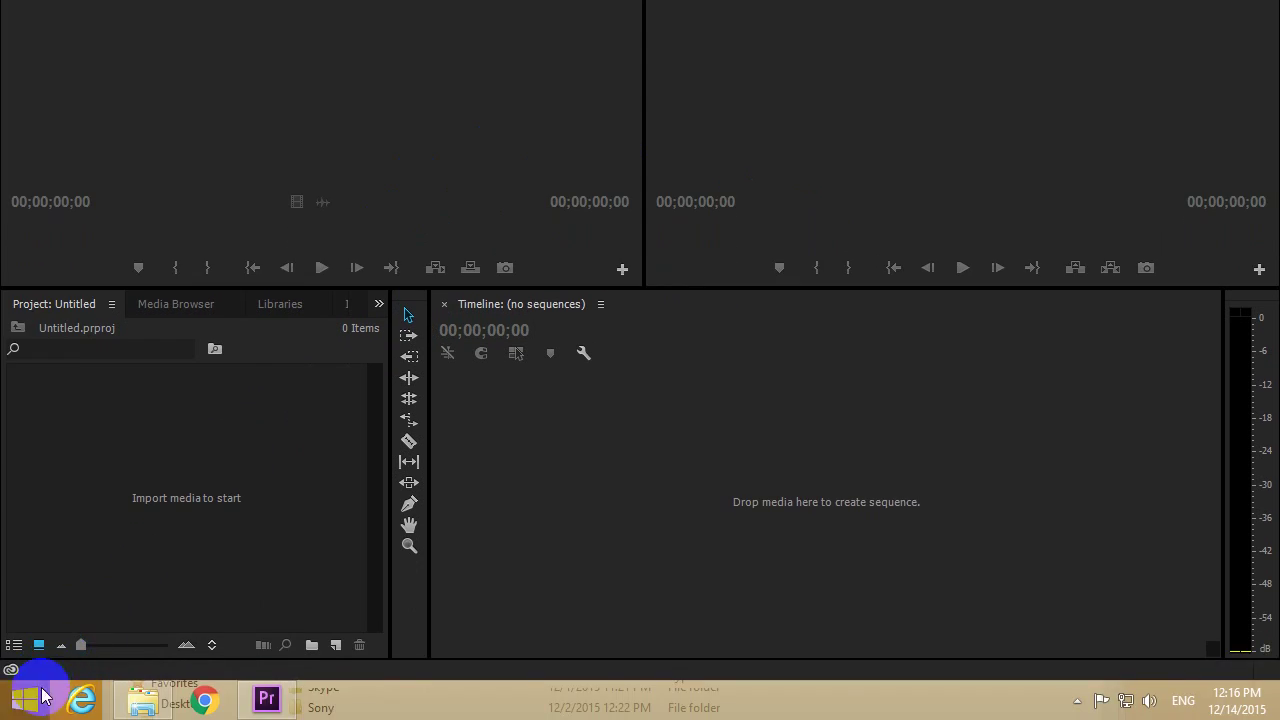
left_click(42, 695)
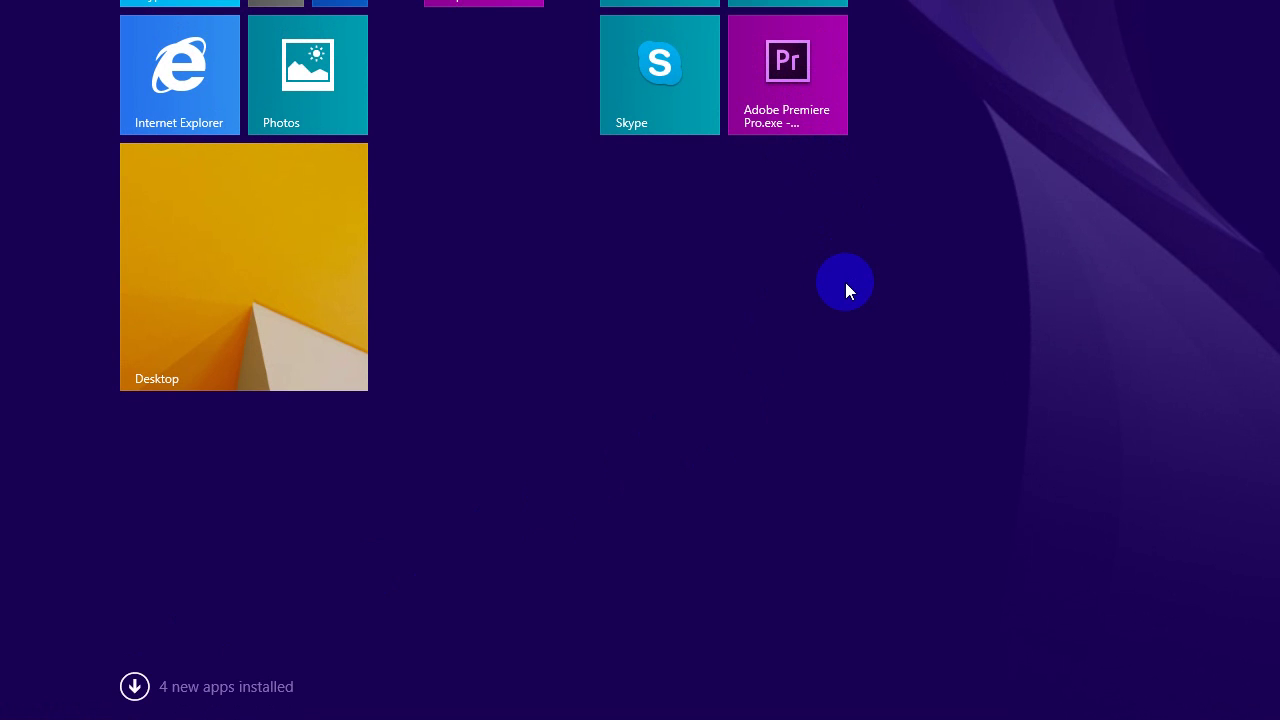
left_click(280, 231)
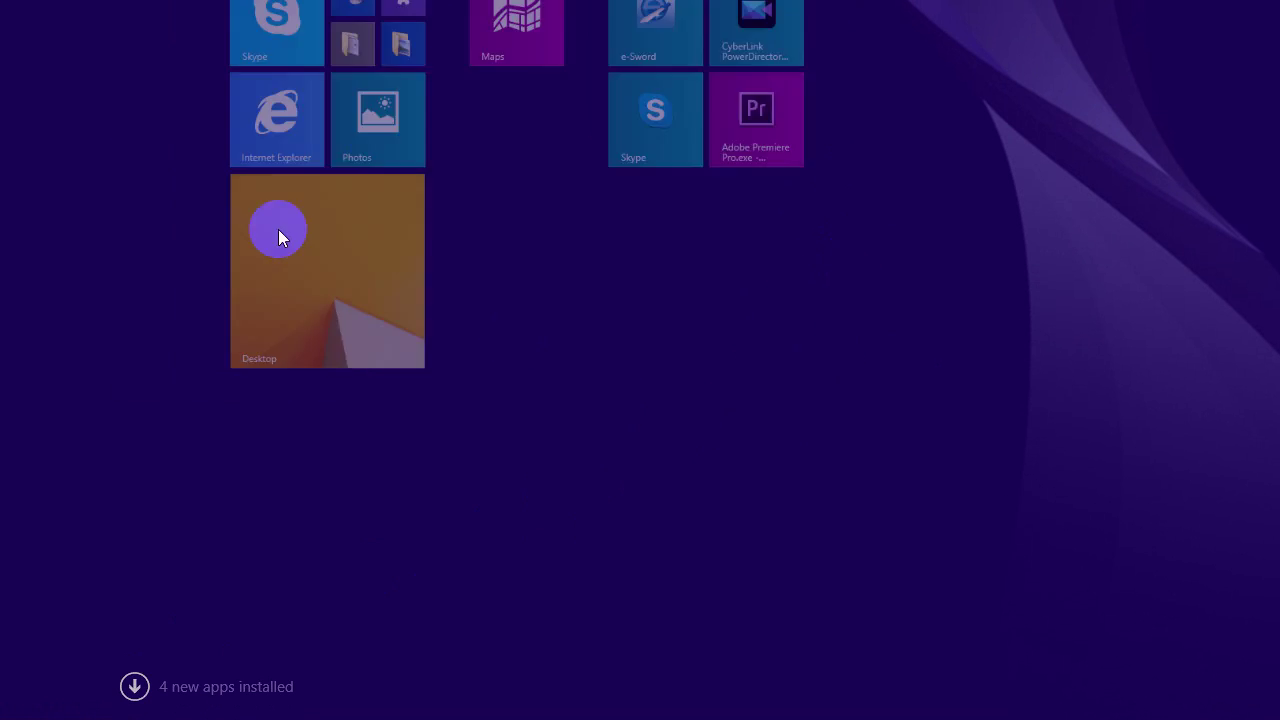
left_click(1256, 18)
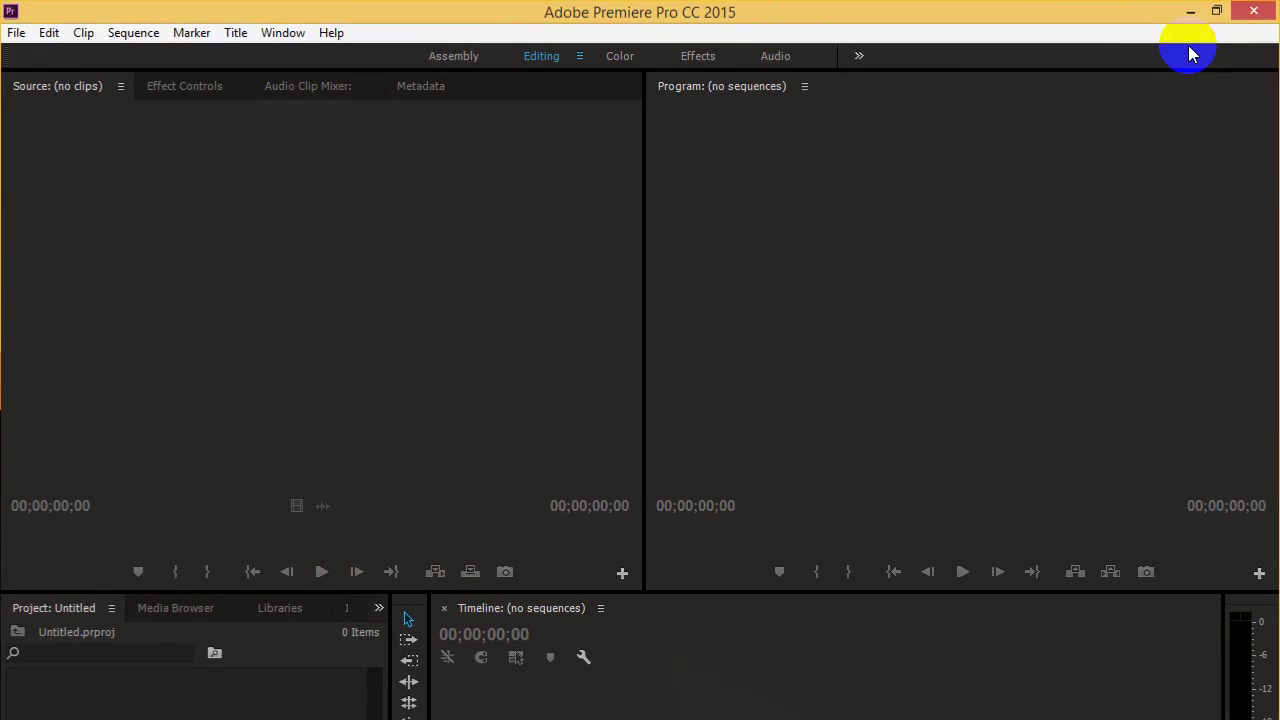